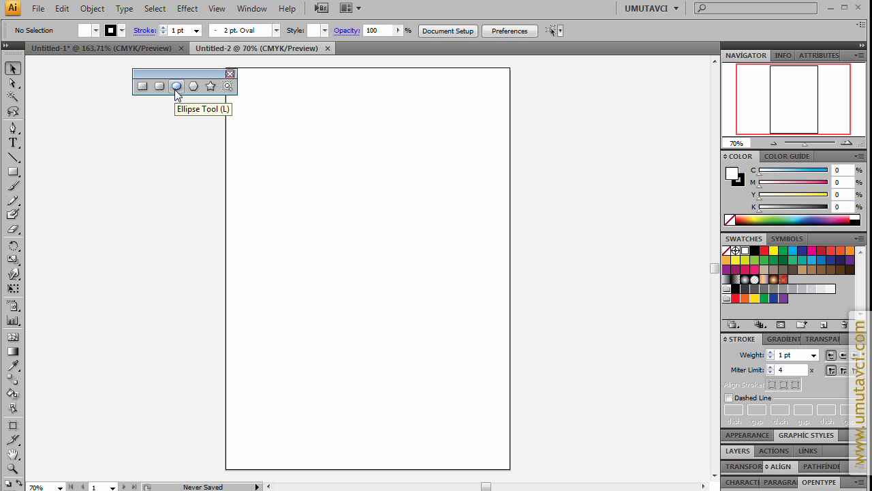
Draw seven overlapping circles in a cloud arrangement and move the small upper-right circle about 4.79 mm straight down
click(177, 86)
drag(322, 169, 393, 234)
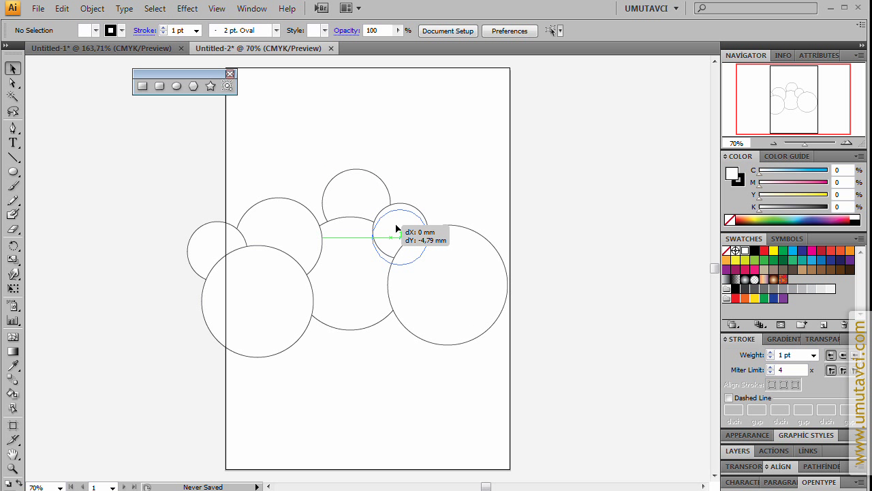
drag(395, 227, 428, 265)
key(v)
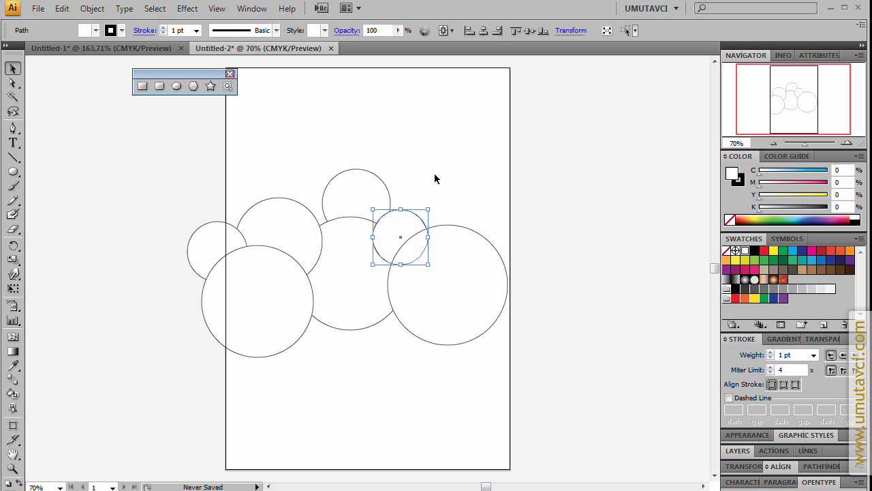
click(435, 179)
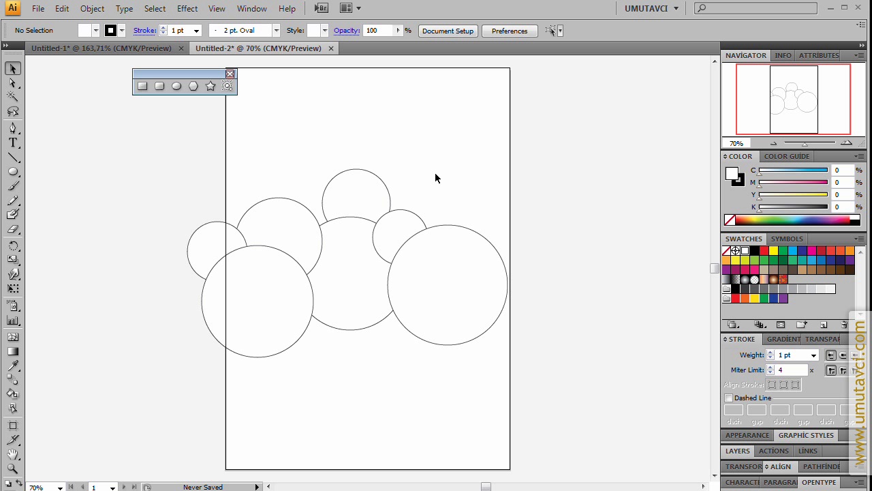
Enlarge the topmost circle slightly and proportionally, extending it toward its lower left
click(357, 194)
drag(324, 237, 300, 256)
key(ctrl+z)
shift+click(327, 213)
click(173, 159)
Start an Offset Path on all seven circles with Round joins and the preview enabled
drag(173, 159, 567, 368)
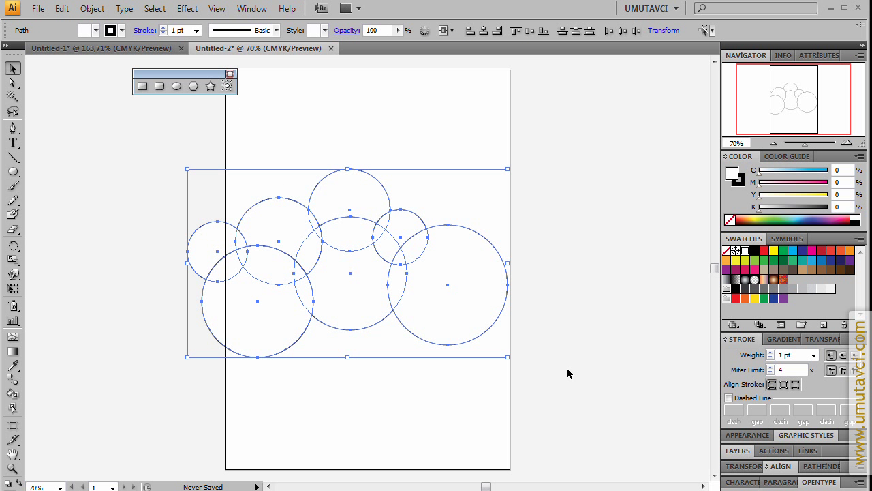
click(93, 10)
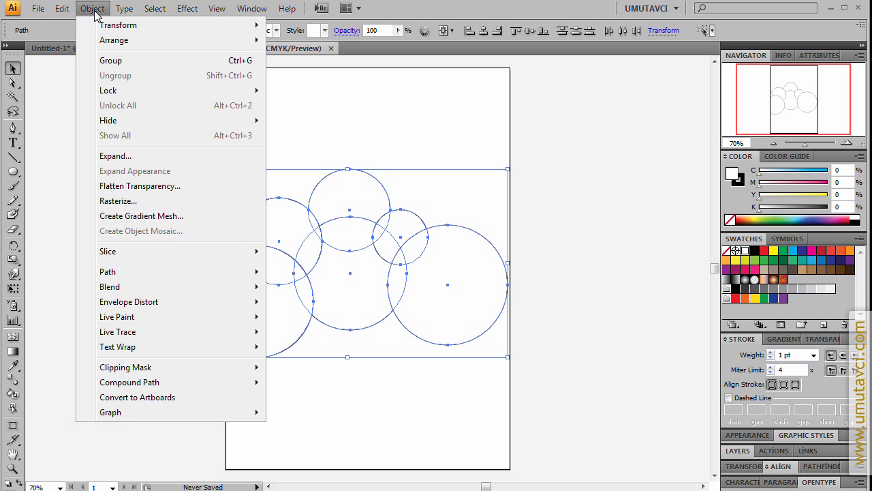
mouse_move(127, 269)
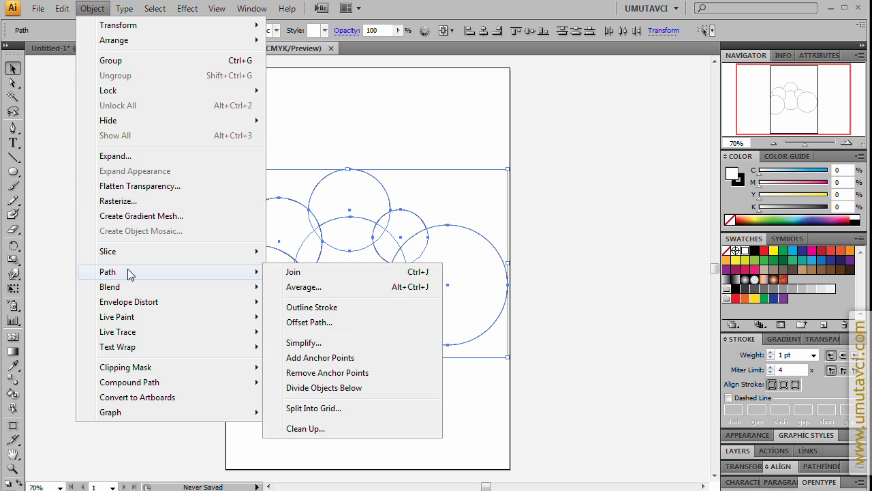
click(308, 322)
drag(413, 212, 529, 133)
click(549, 174)
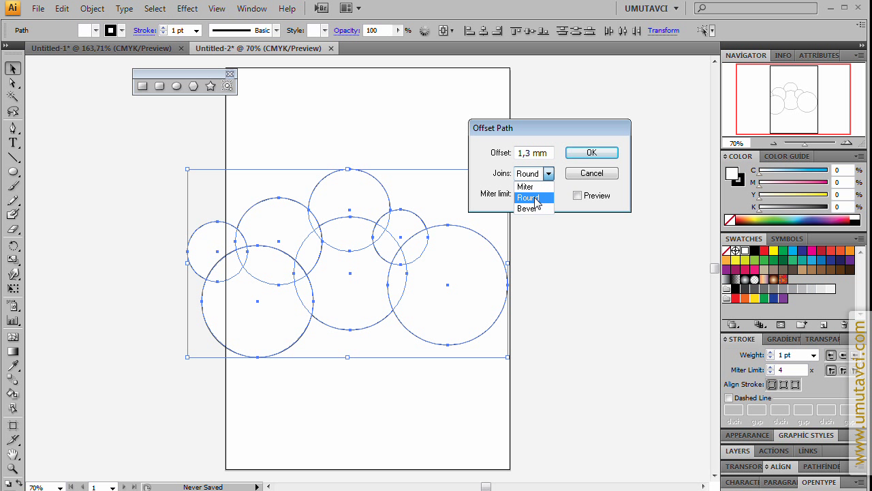
click(536, 198)
click(579, 196)
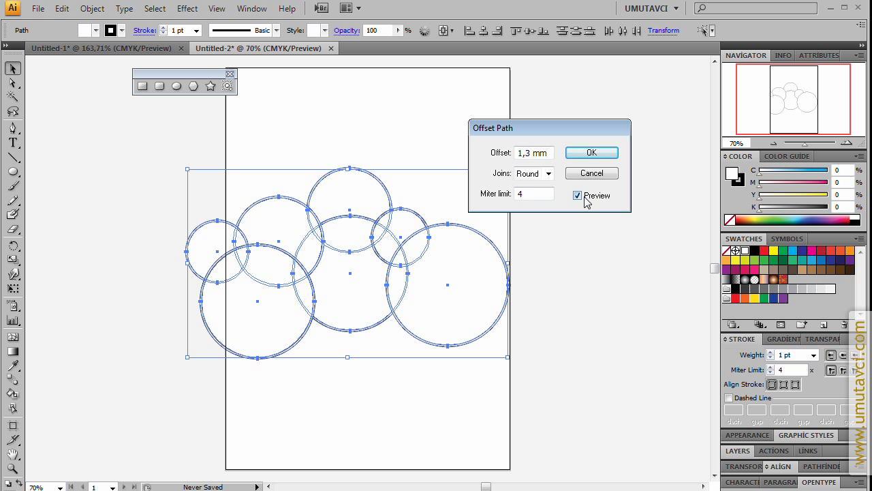
Try a 4 mm offset for the circles
drag(548, 153, 358, 143)
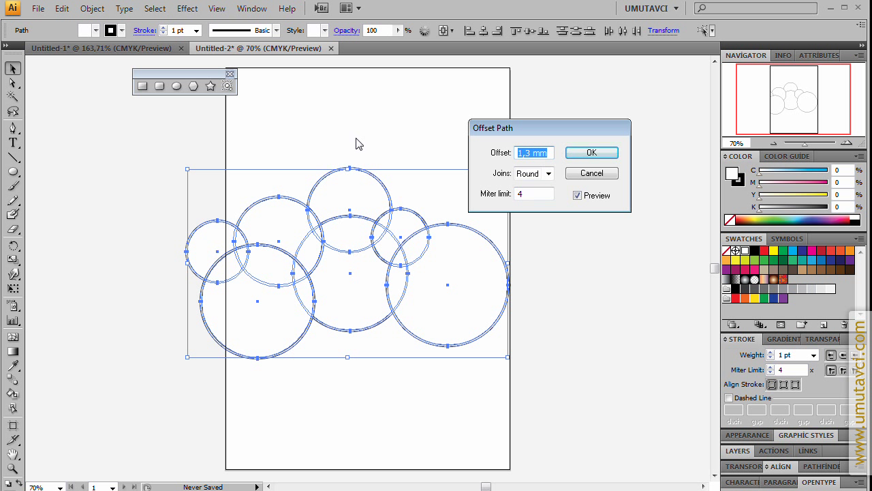
text(4)
key(Tab)
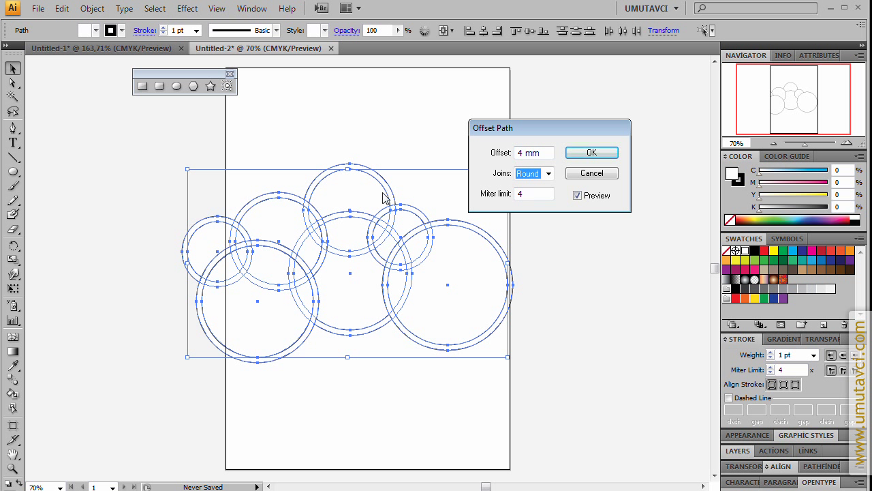
Set the path offset to 8 mm, apply it to the circles and deselect them
drag(538, 154, 519, 154)
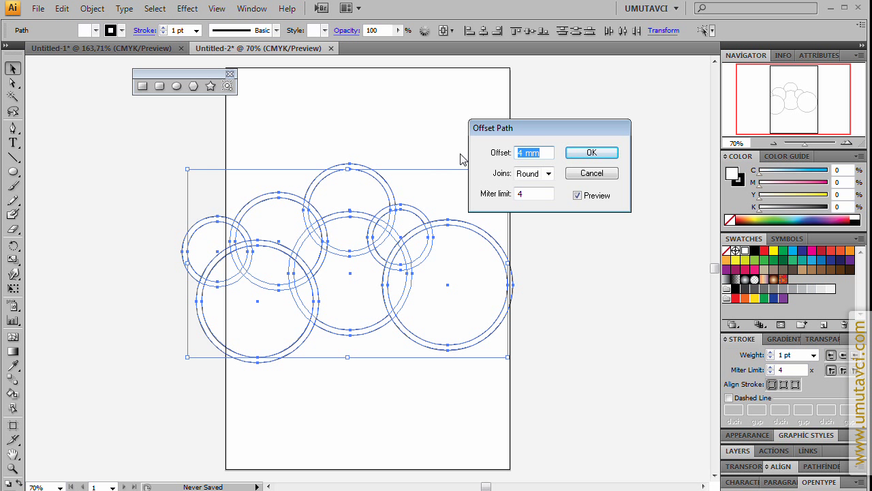
text(8)
key(Tab)
click(592, 153)
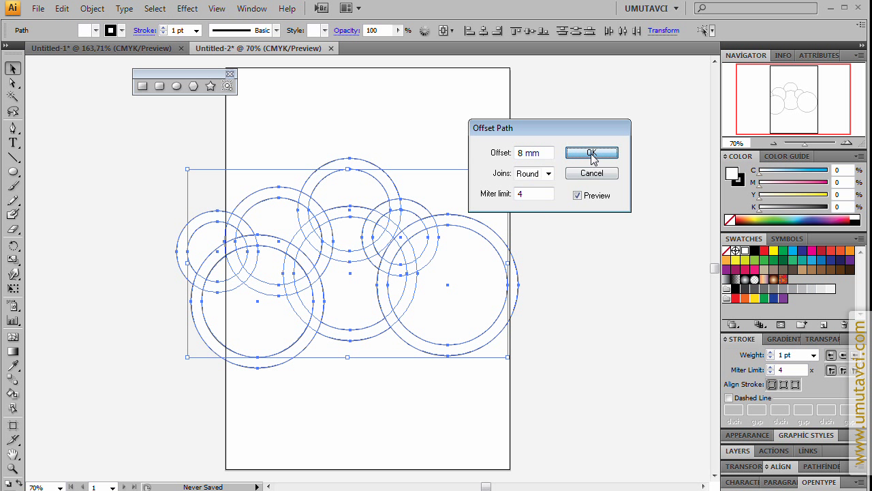
click(297, 413)
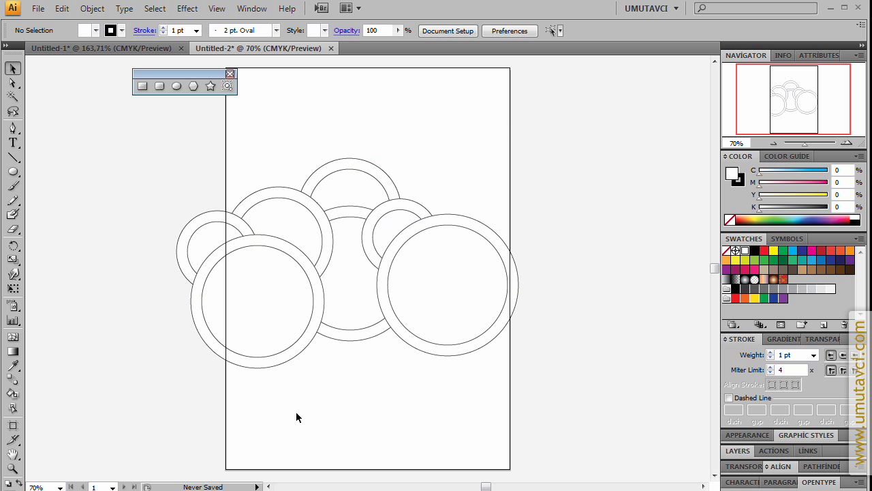
Select the seven outer offset circles and give them a yellow fill with no stroke
click(298, 354)
shift+click(340, 340)
shift+click(405, 339)
shift+click(409, 198)
shift+click(386, 178)
shift+click(277, 191)
shift+click(212, 216)
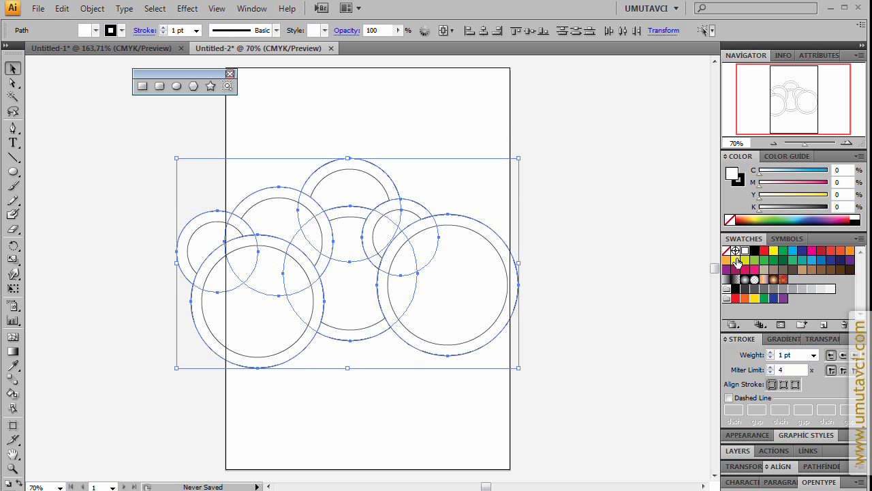
click(737, 261)
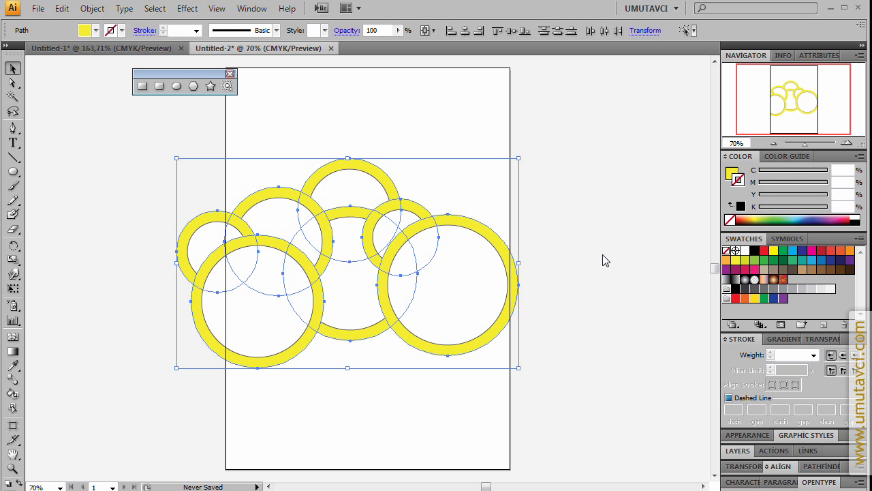
click(598, 258)
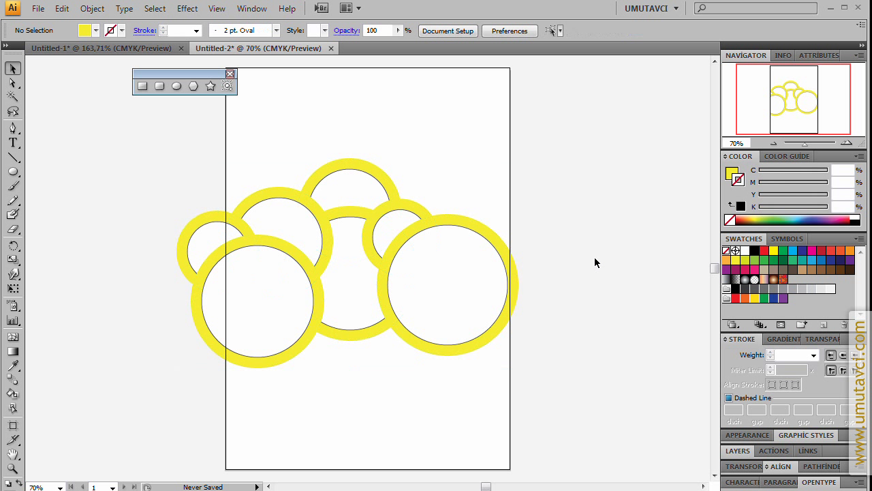
Select the seven inner white circles and remove their black stroke
click(418, 255)
shift+click(390, 225)
shift+click(344, 216)
shift+click(310, 213)
shift+click(283, 199)
shift+click(222, 346)
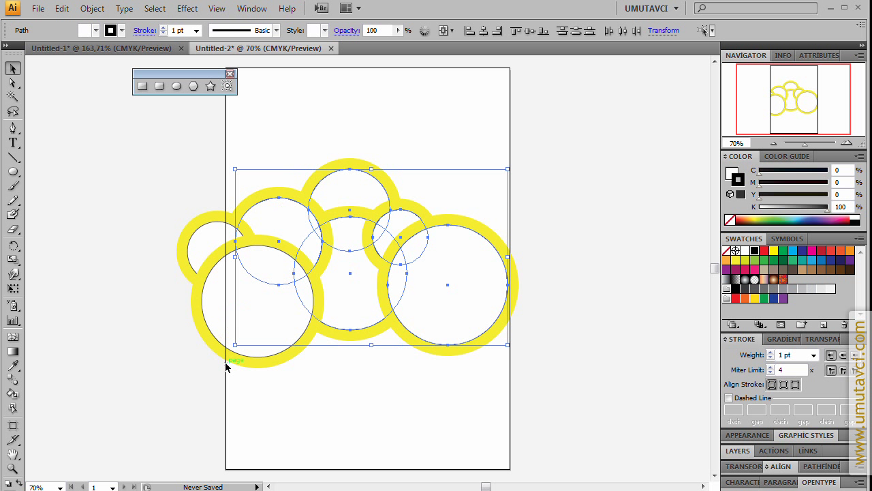
shift+click(194, 246)
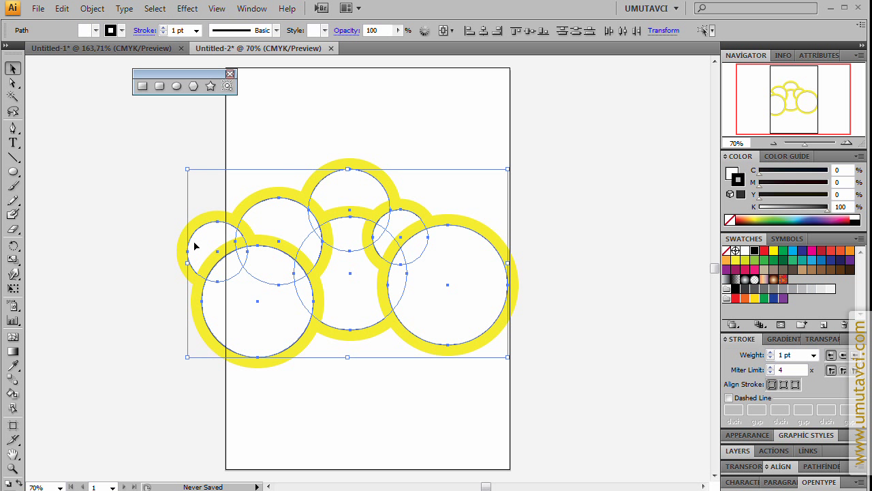
click(726, 252)
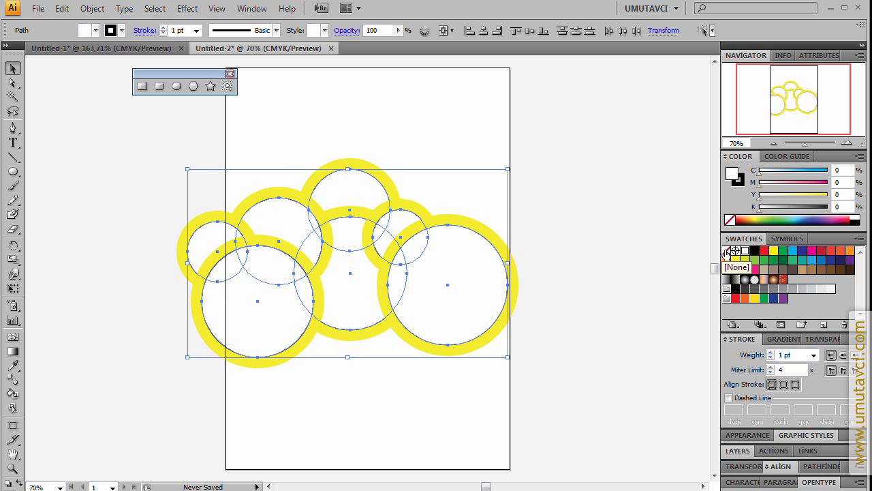
key(x)
key(x)
key(x)
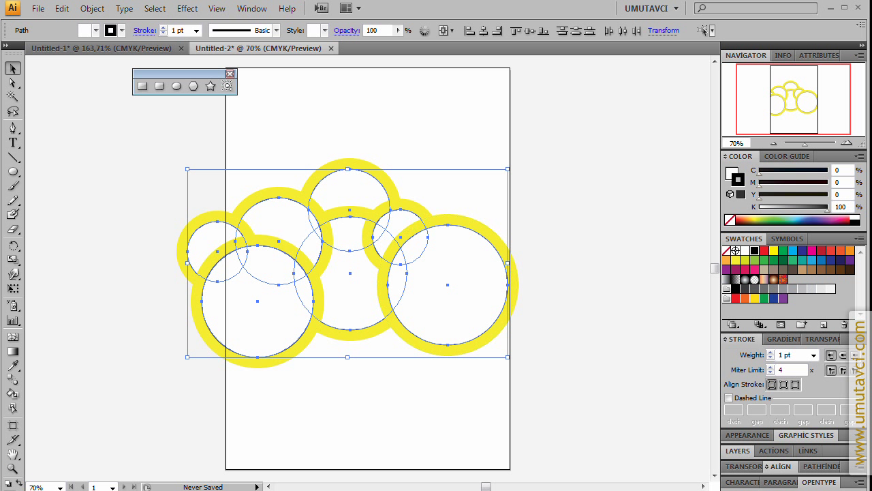
click(5, 46)
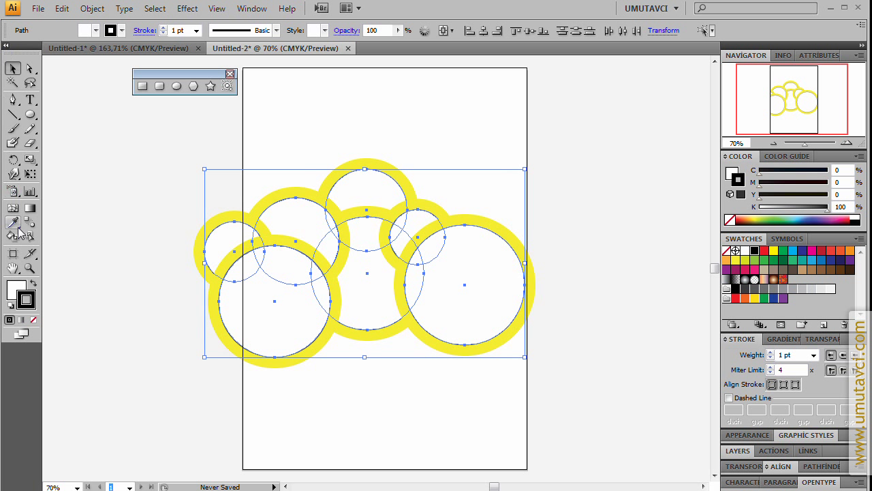
click(18, 291)
click(32, 301)
click(727, 250)
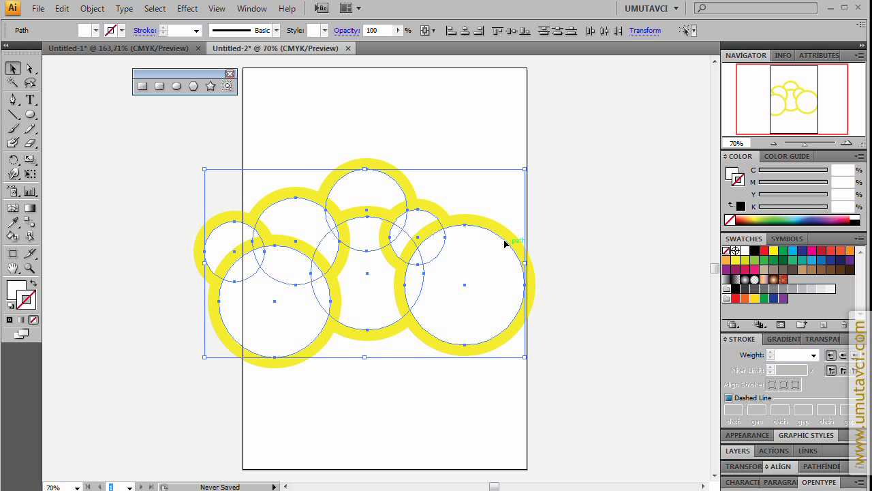
click(585, 350)
click(448, 353)
shift+click(356, 341)
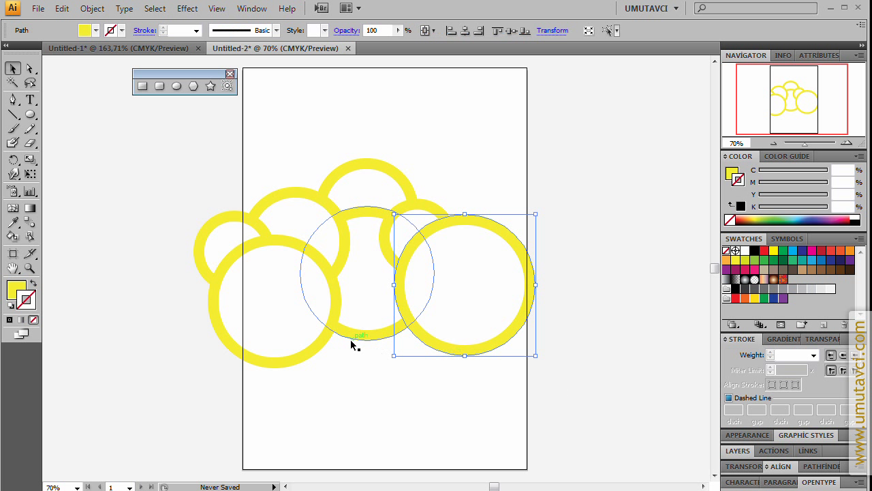
shift+click(317, 353)
shift+click(198, 257)
shift+click(301, 194)
shift+click(369, 169)
click(444, 158)
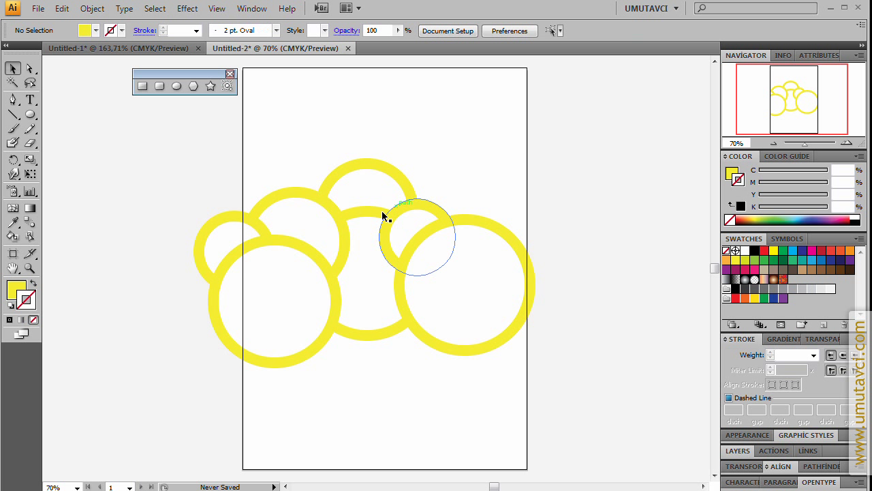
Select every object with the same fill color as the large yellow circle and send them all to the back
click(472, 353)
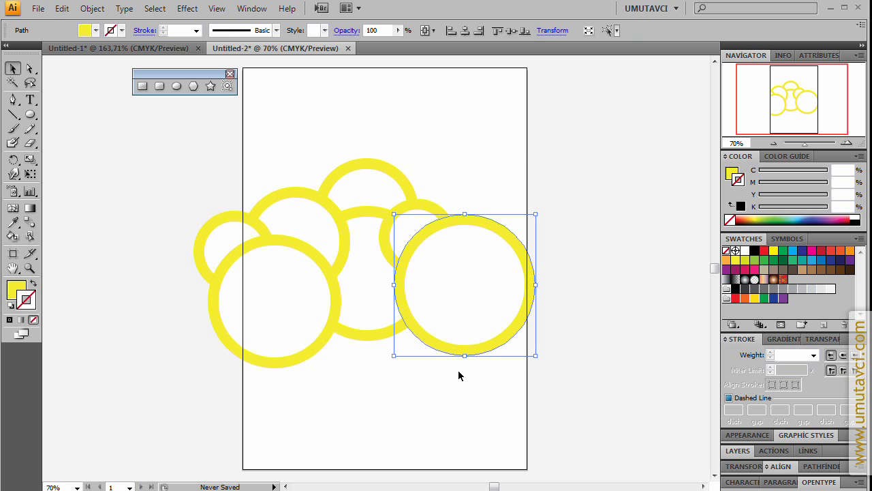
click(154, 9)
mouse_move(195, 143)
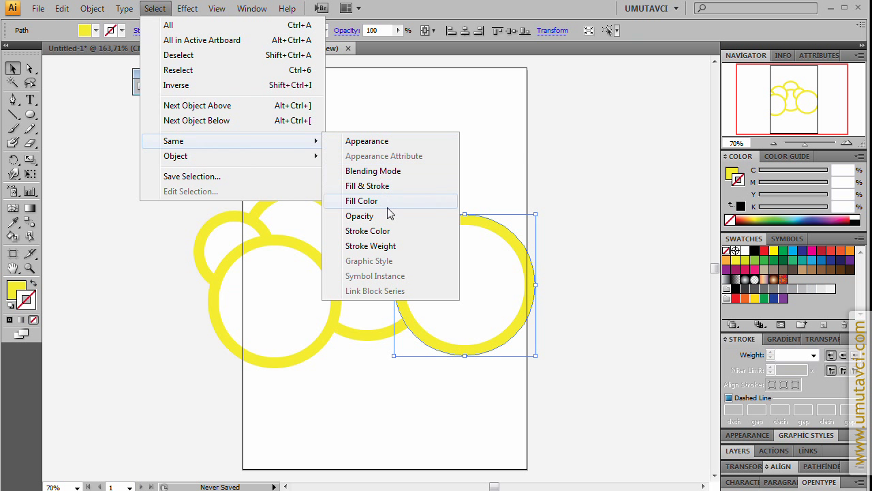
click(361, 200)
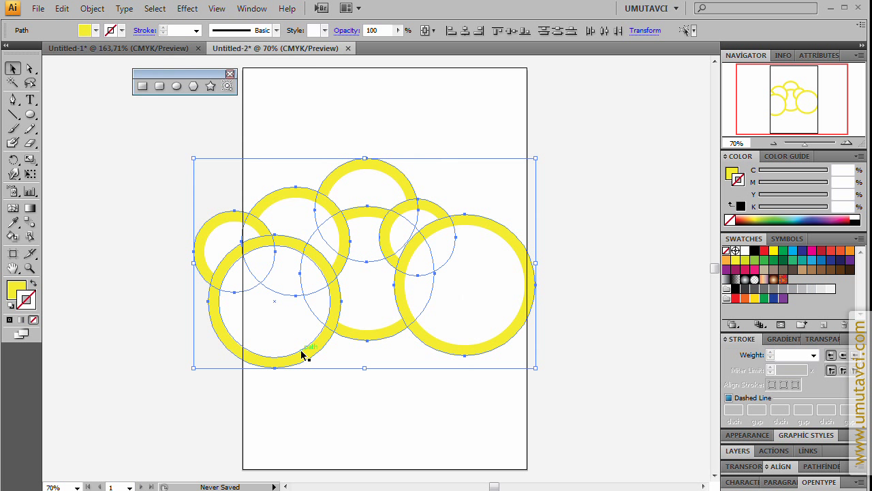
right_click(346, 350)
mouse_move(397, 330)
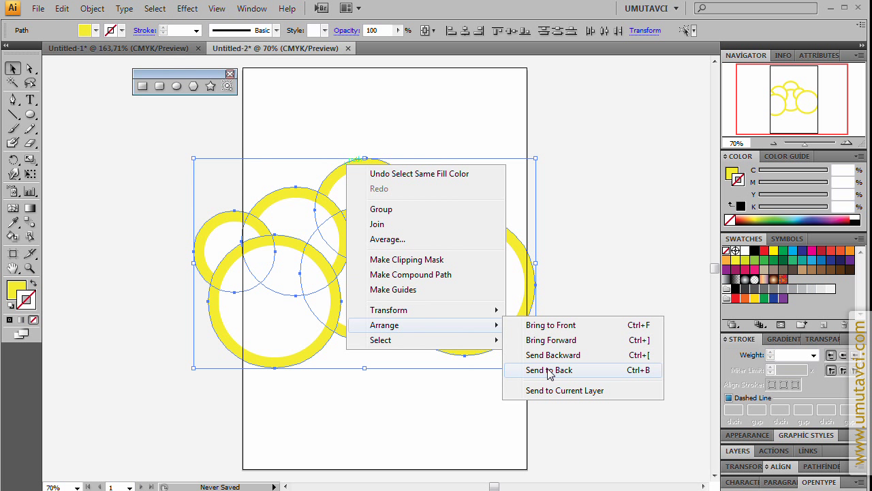
click(639, 372)
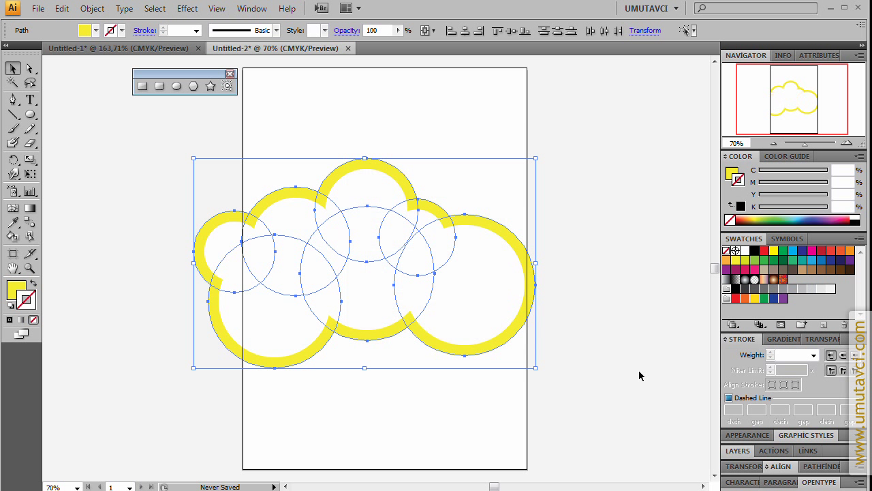
click(584, 222)
Shift the outer yellow circles slightly off-center one by one so the cloud's outline varies in thickness
drag(174, 169, 537, 364)
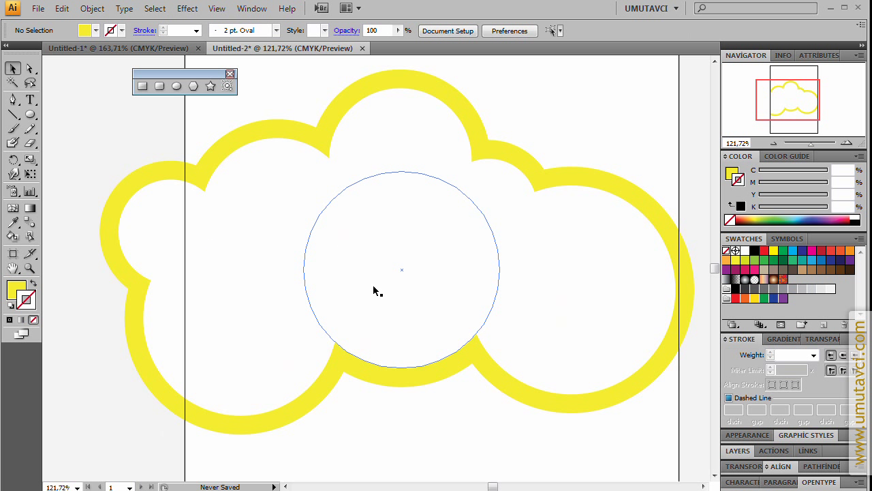
key(space)
drag(555, 331, 521, 332)
drag(478, 255, 368, 111)
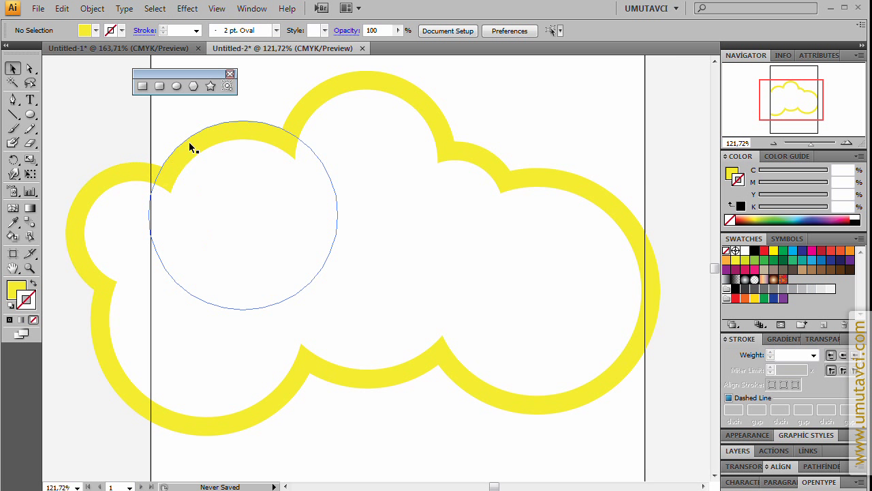
drag(191, 145, 418, 309)
drag(550, 335, 498, 307)
click(557, 349)
drag(372, 209, 613, 384)
drag(572, 356, 600, 369)
drag(375, 108, 459, 251)
ctrl+alt+click(459, 251)
drag(242, 164, 439, 294)
drag(490, 254, 484, 265)
drag(461, 339, 457, 253)
drag(483, 182, 479, 192)
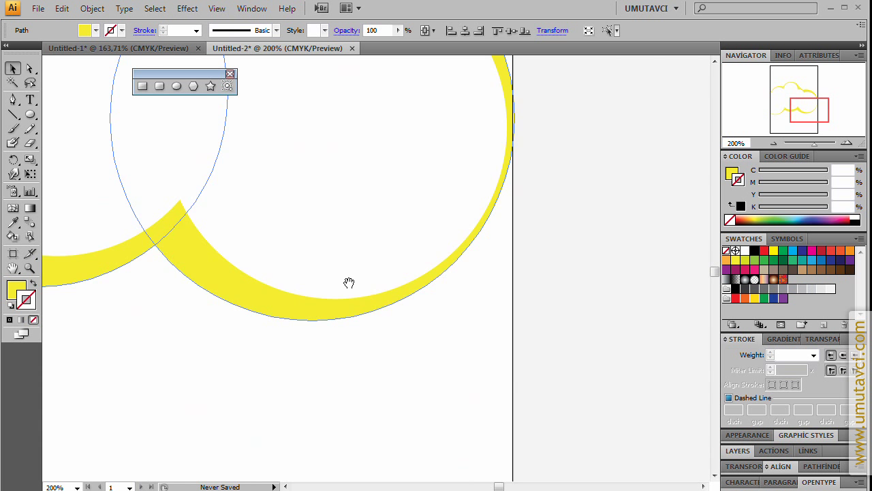
Move the lower-left outer yellow circle slightly right and down to adjust its outline thickness
drag(328, 93, 327, 229)
ctrl+alt+click(327, 230)
ctrl+alt+click(327, 229)
drag(235, 261, 284, 191)
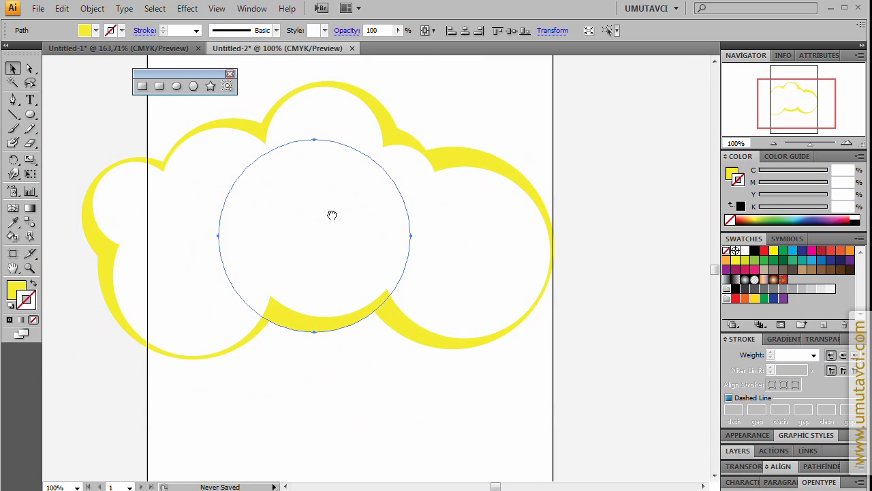
drag(331, 214, 472, 225)
click(610, 100)
drag(514, 254, 475, 276)
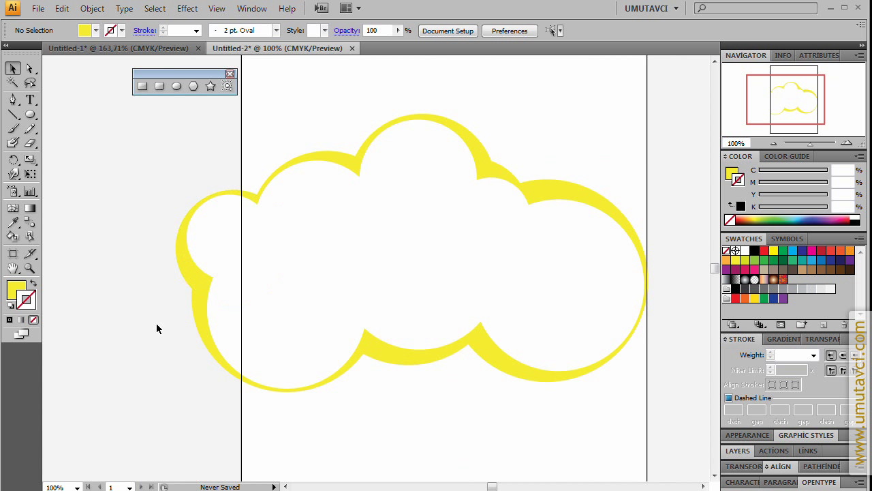
drag(198, 320, 202, 324)
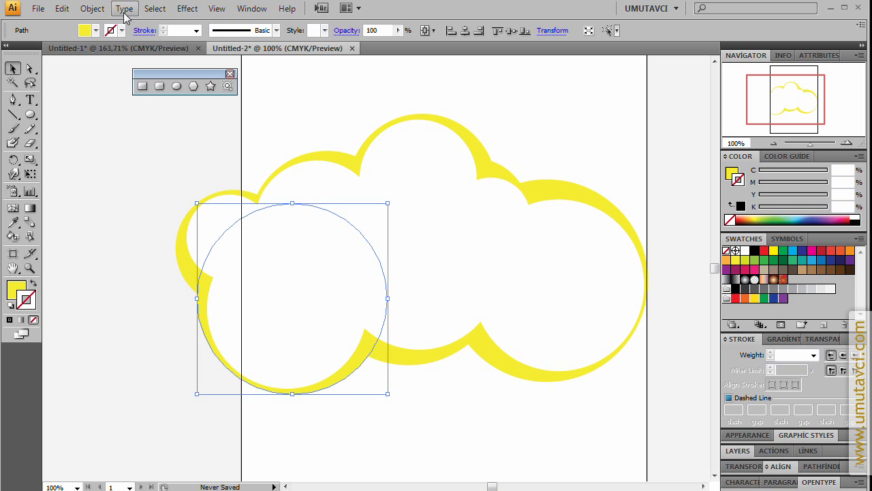
Select every circle with the same yellow fill color and offset their paths by 3 mm with round joins
click(155, 8)
mouse_move(310, 157)
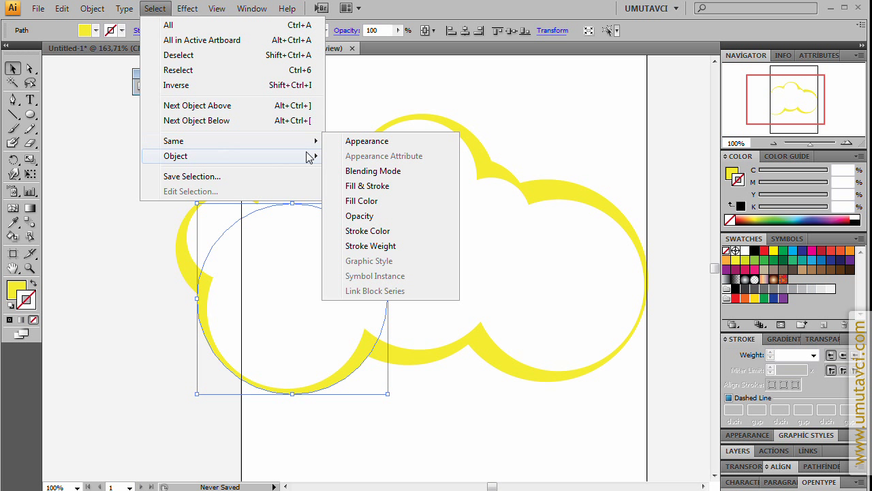
click(361, 200)
click(80, 10)
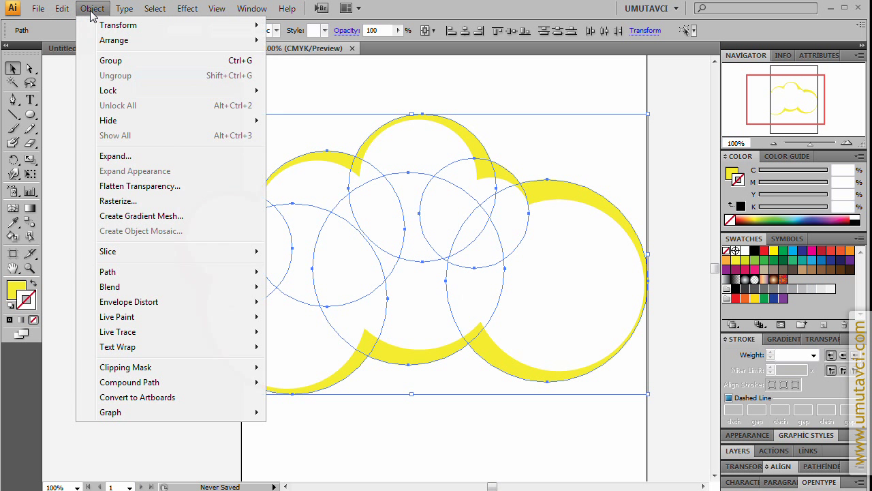
mouse_move(113, 271)
click(328, 332)
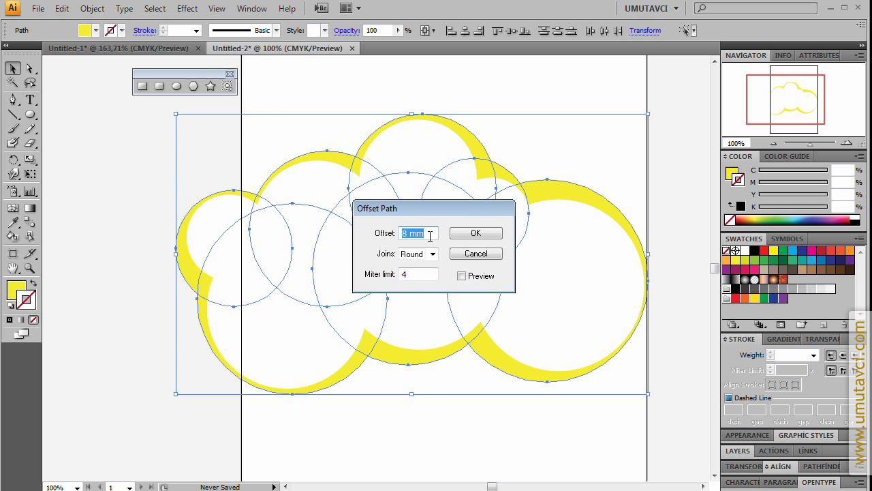
text(3)
key(Tab)
click(462, 276)
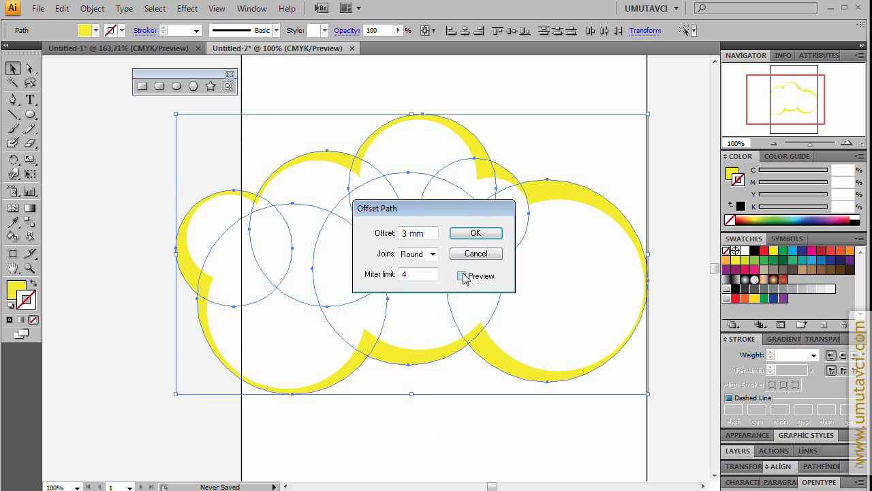
click(478, 233)
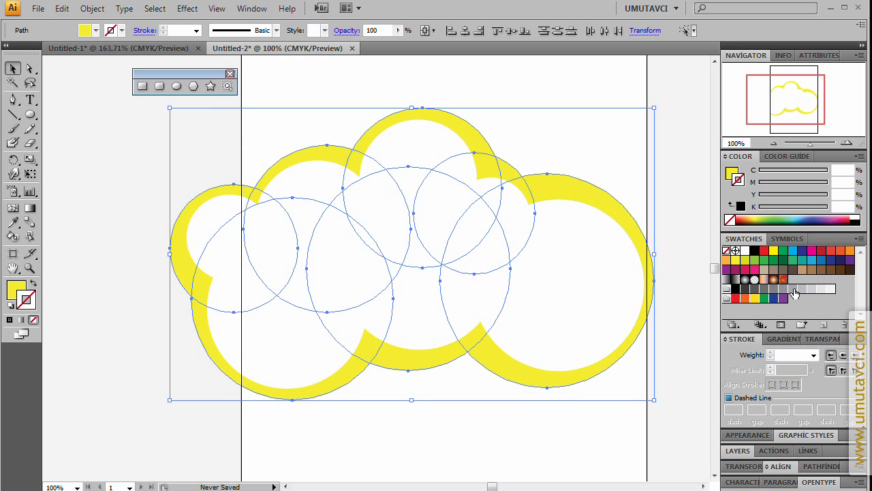
Fill the new offset circles around the cloud with red, without a stroke
click(765, 251)
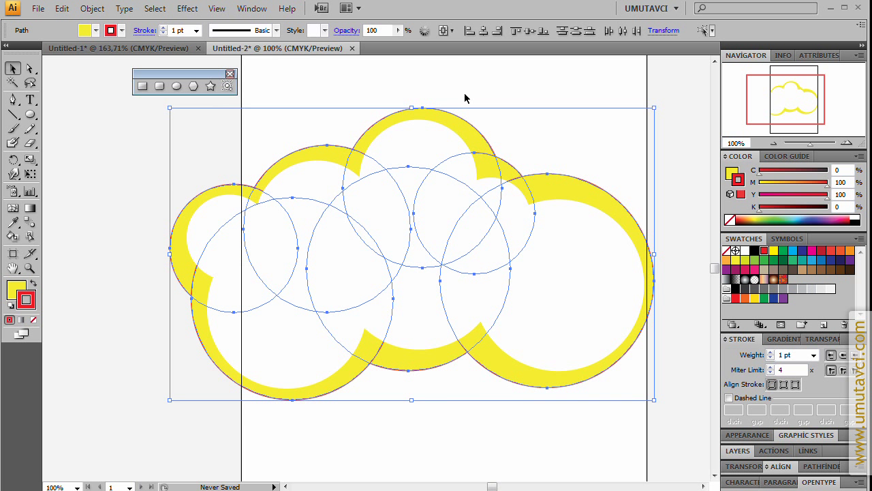
key(ctrl+z)
key(x)
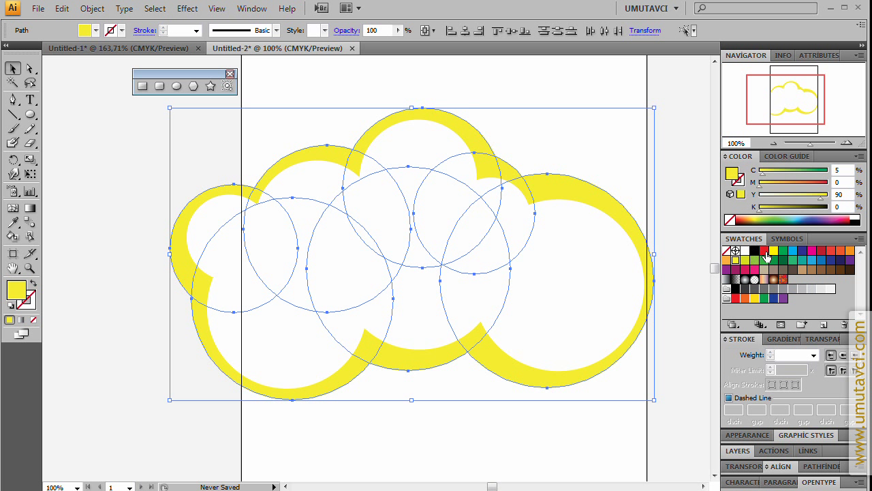
click(764, 252)
click(544, 135)
drag(544, 136, 478, 223)
Select every object with the same red fill color and send them all to the back
click(492, 249)
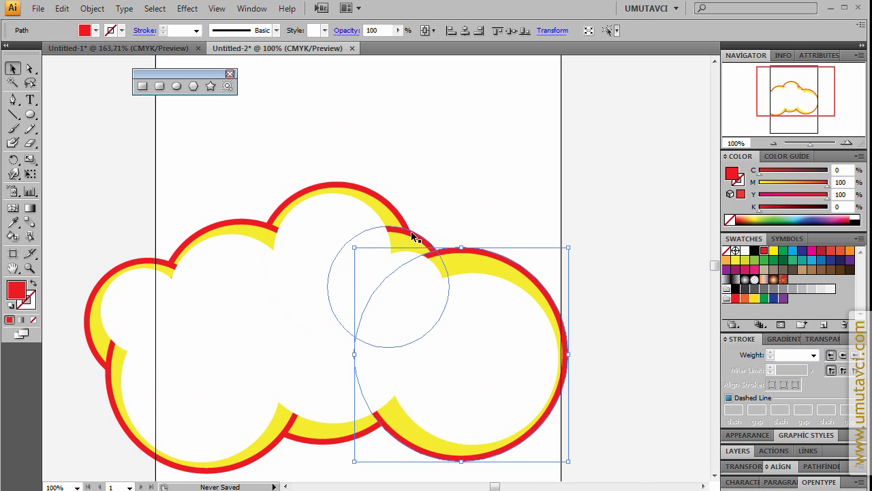
click(154, 8)
mouse_move(228, 139)
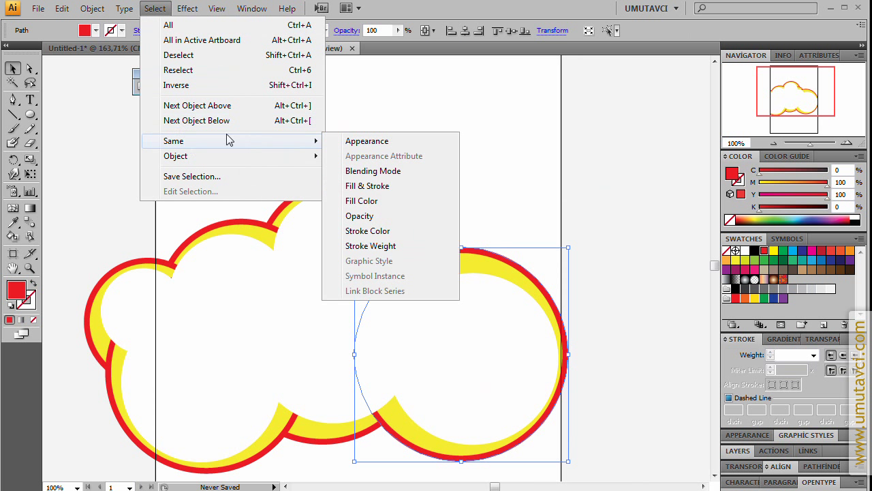
click(361, 200)
drag(384, 242, 399, 187)
shift+click(399, 188)
key(ctrl+shift+[)
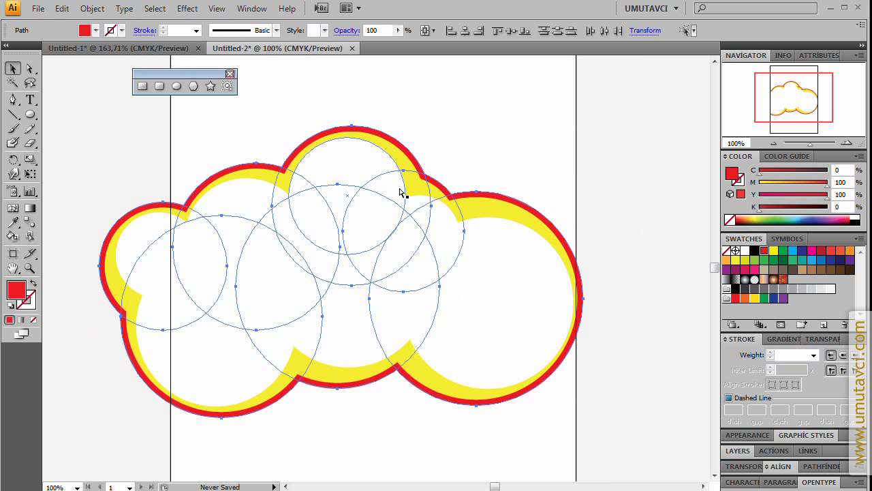
Shift the red circles slightly off-center one by one so the cloud's red outline varies in thickness
click(459, 84)
drag(330, 145, 380, 168)
drag(331, 122, 515, 257)
drag(137, 213, 373, 245)
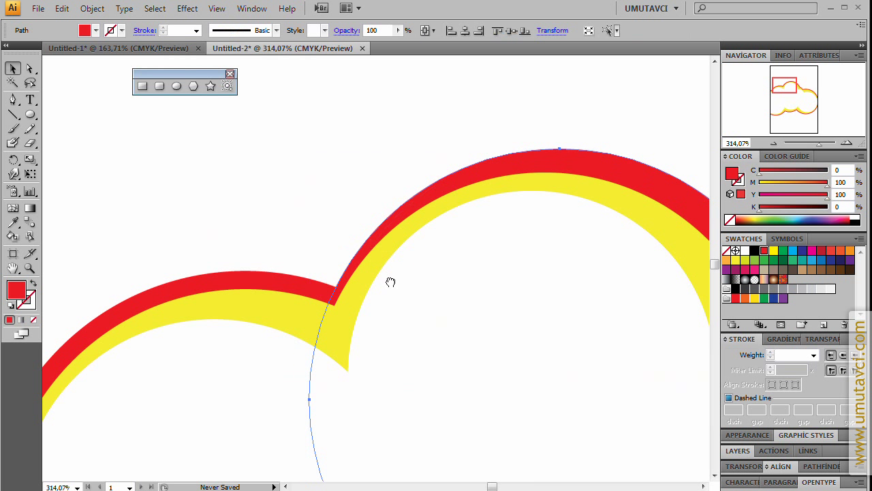
scroll(452, 272, down, 5)
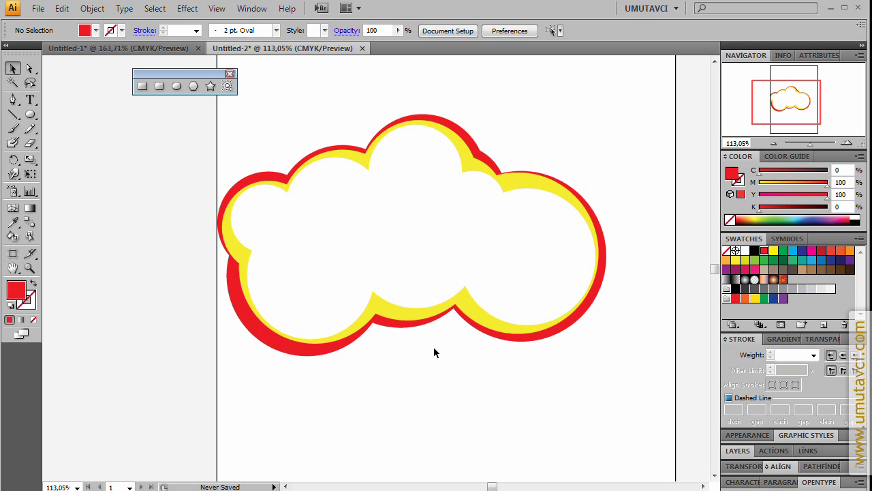
Add the text "deneme yazısı" below the cloud near the artboard's lower edge and enlarge it to about 47 pt
drag(396, 128, 452, 28)
key(t)
click(292, 193)
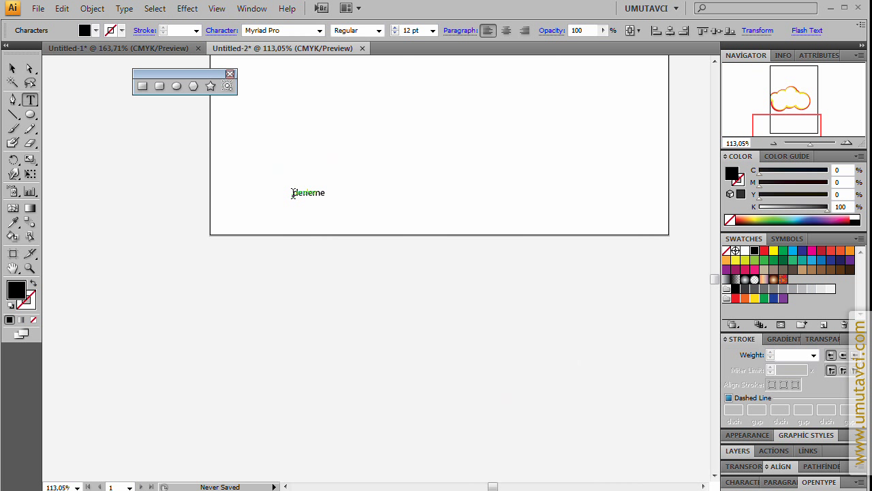
text(deneme yazısı)
click(13, 68)
drag(349, 194, 427, 233)
scroll(382, 286, up, 3)
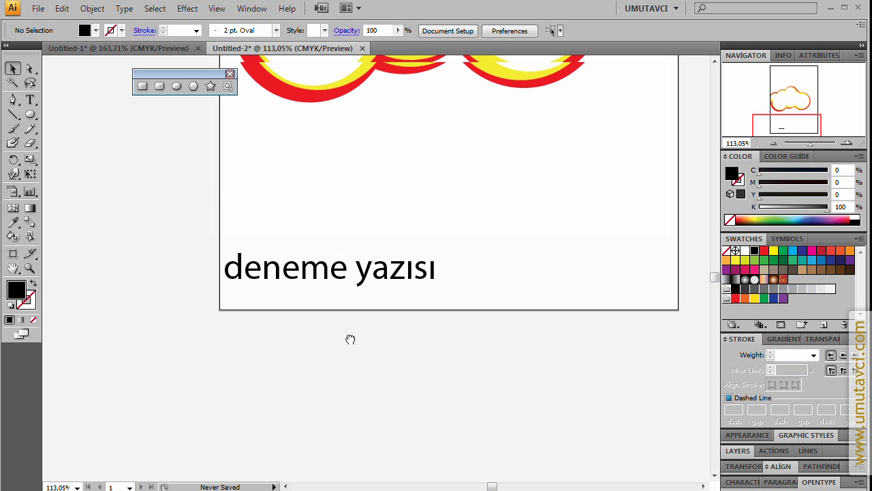
Set the text's font to Banana Split, enlarge it to about 67 pt and center it under the cloud
click(361, 287)
click(292, 30)
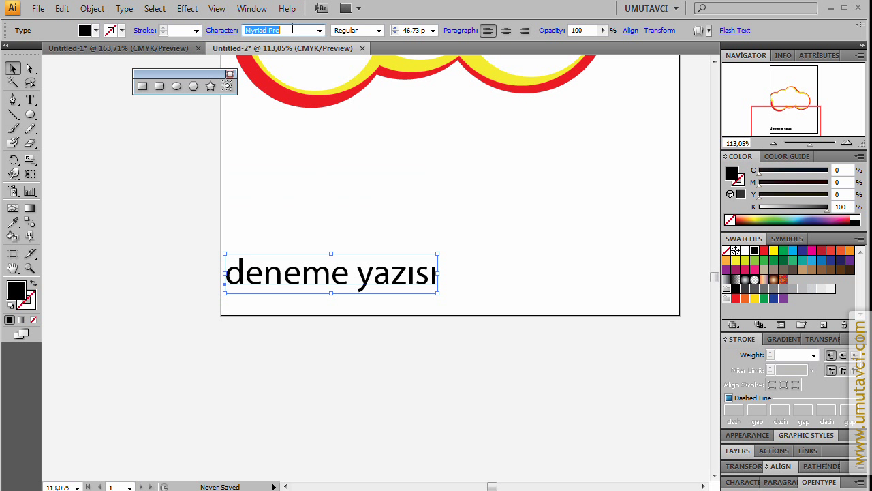
text(Banana Split)
key(Return)
click(496, 254)
click(377, 278)
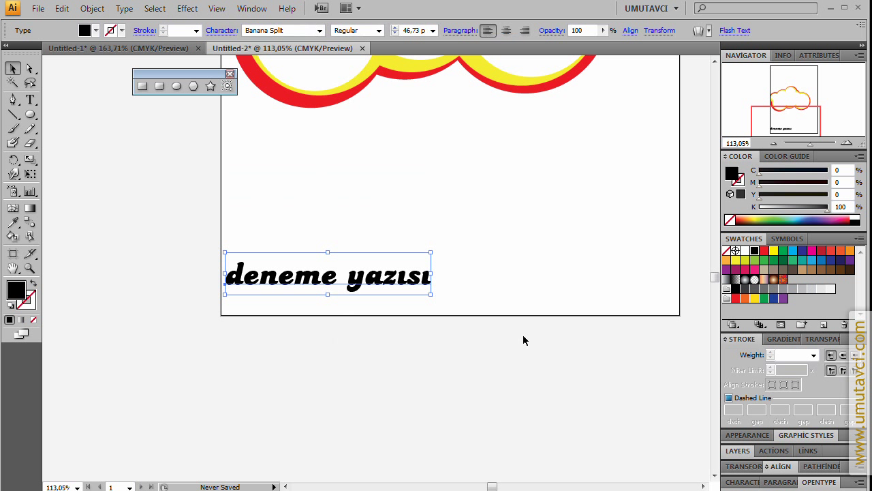
mouse_move(434, 299)
mouse_down()
mouse_move(477, 318)
mouse_move(491, 293)
mouse_up()
click(424, 289)
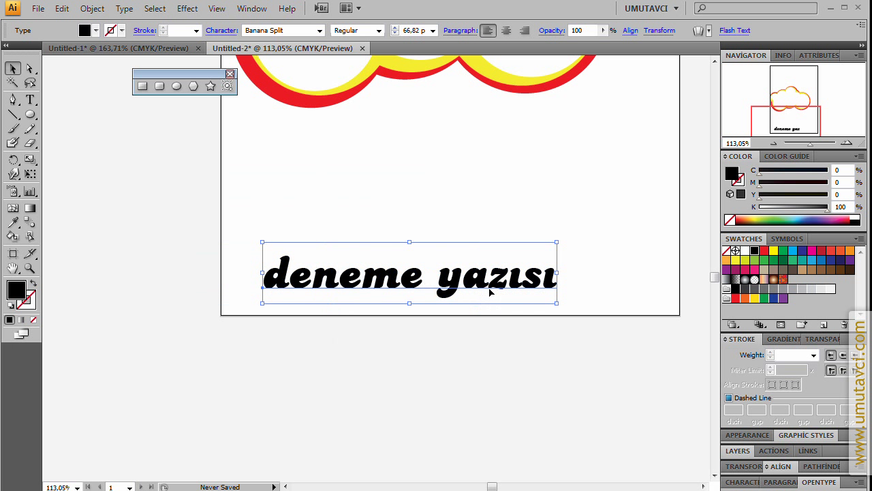
Convert the text "deneme yazısı" to outlines
key(ctrl+shift+o)
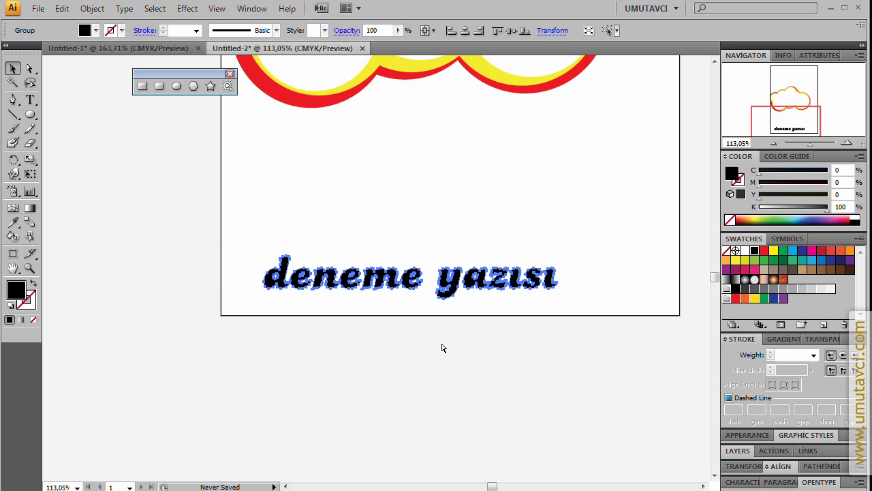
key(ctrl+z)
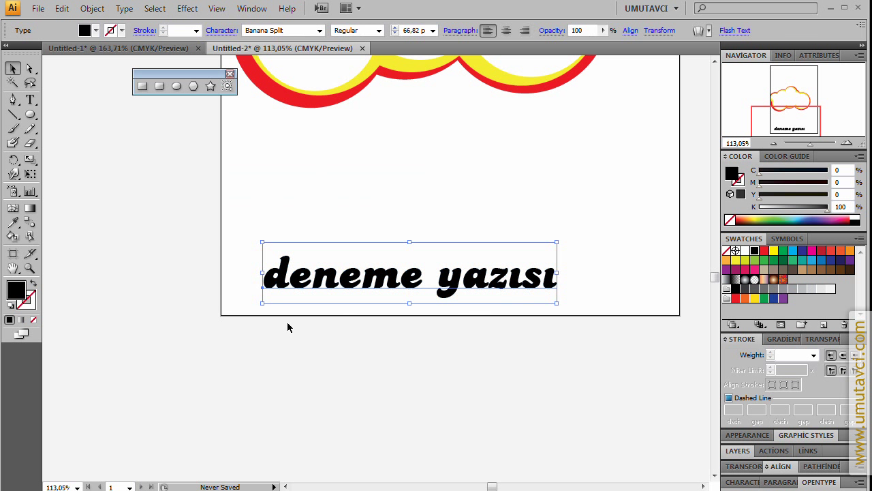
click(125, 9)
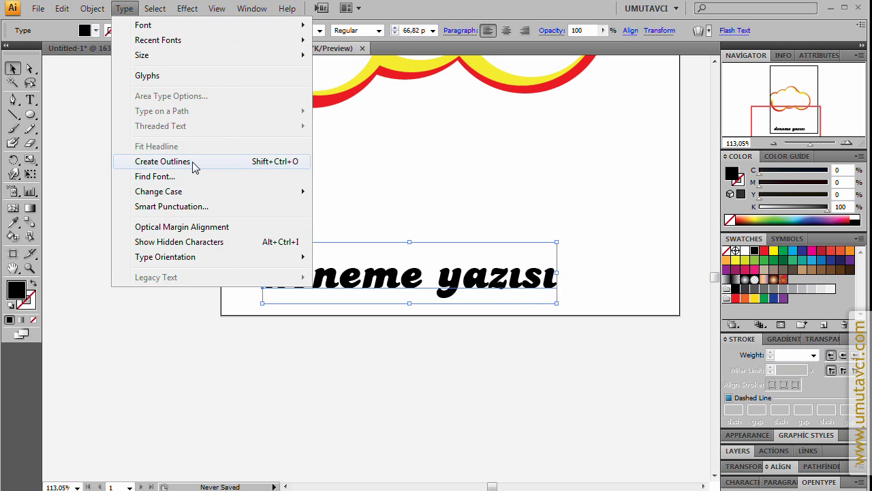
click(162, 161)
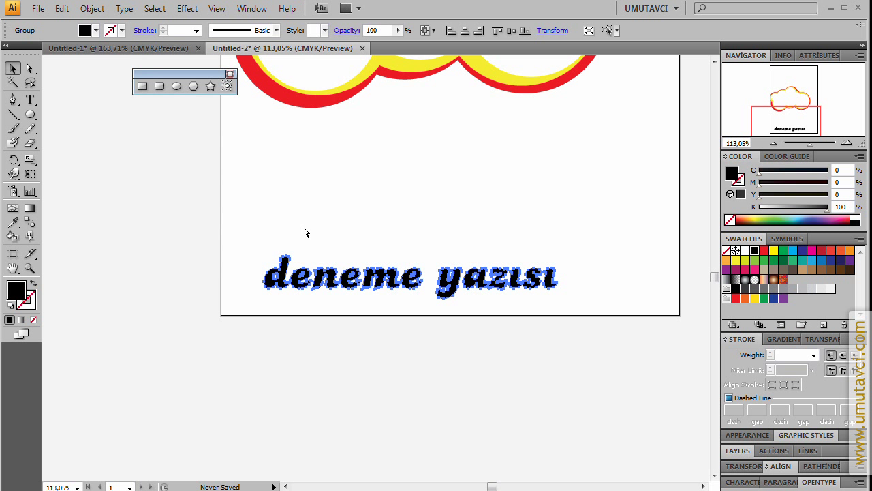
Ungroup the outlined text and select the letters of "deneme" individually
drag(210, 208, 444, 353)
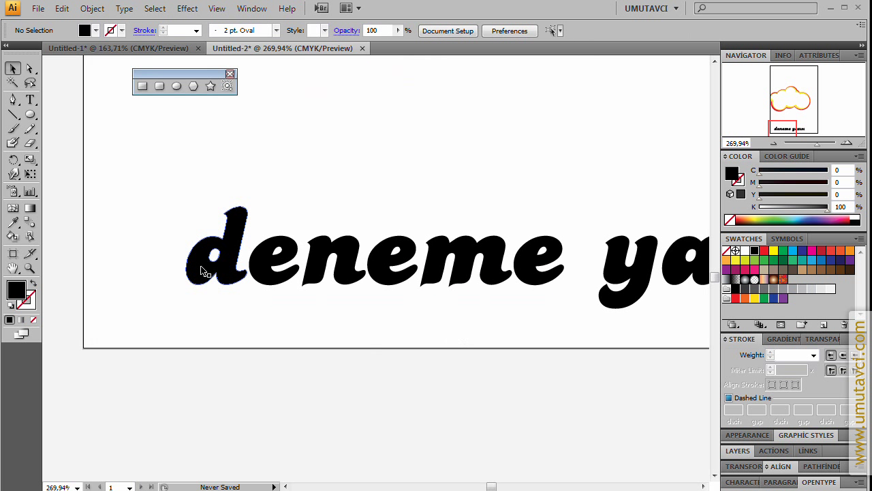
click(201, 271)
click(276, 272)
click(351, 282)
click(402, 272)
click(502, 276)
click(538, 269)
Select all the letters of "deneme" and combine them with the Pathfinder Unite operation
drag(162, 216, 539, 280)
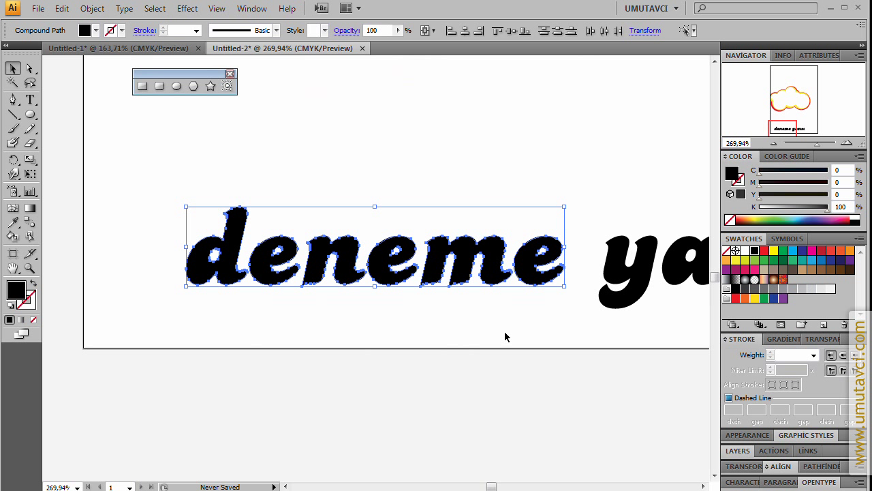
click(820, 466)
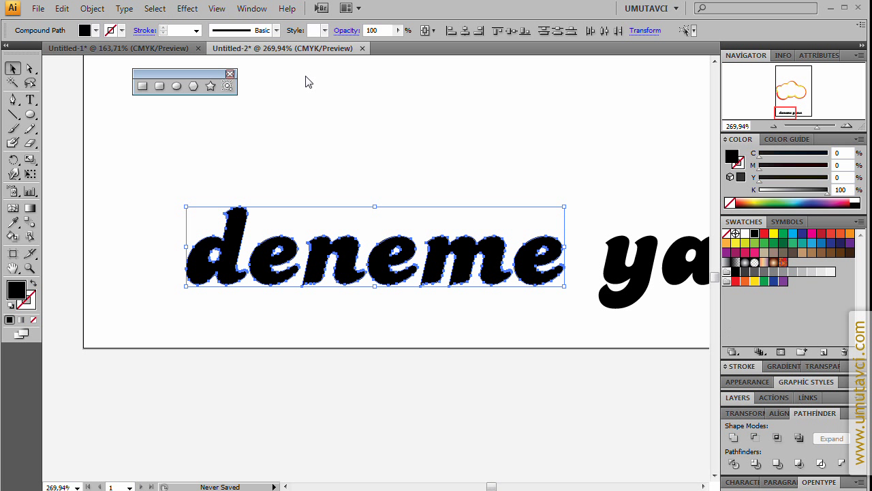
click(251, 10)
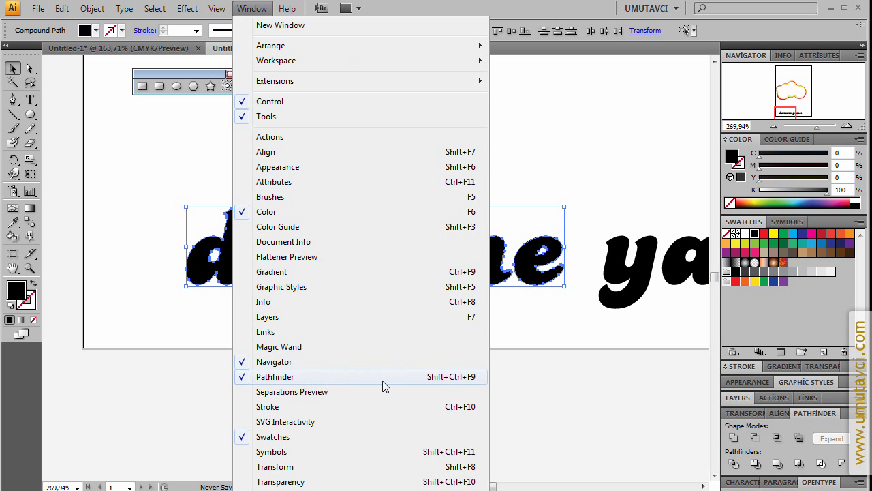
click(558, 380)
drag(151, 203, 565, 288)
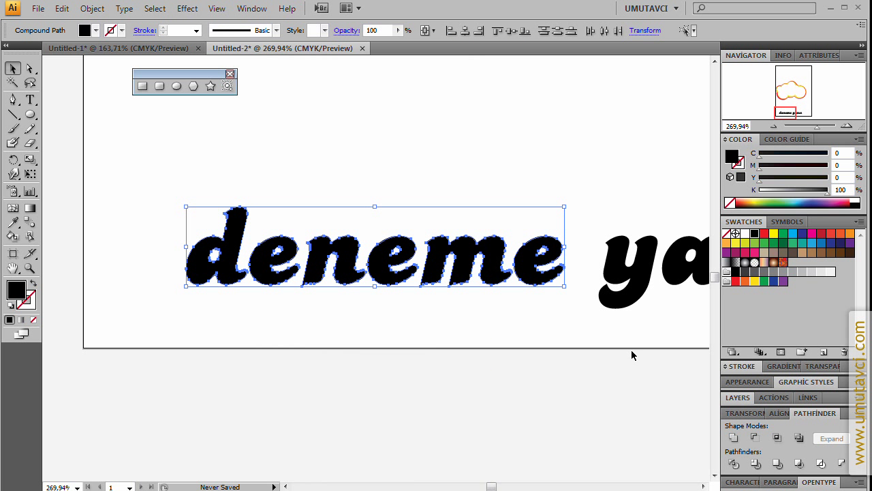
click(735, 439)
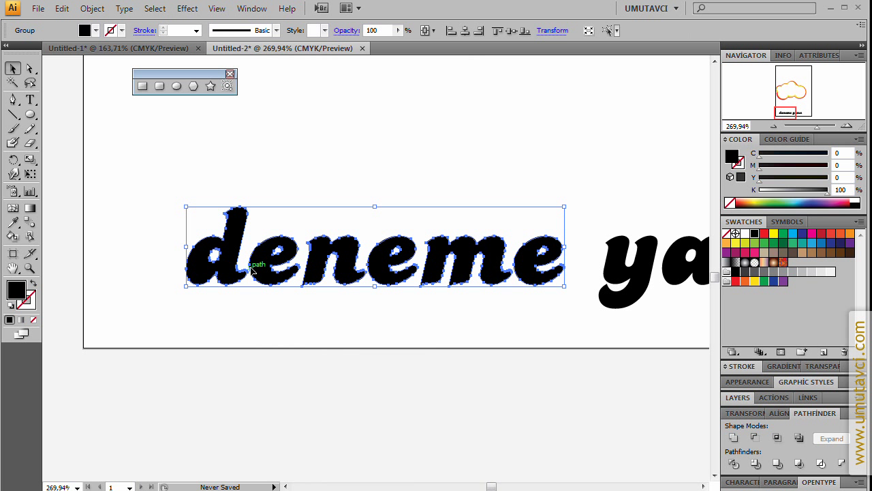
Isolate the united "deneme" group and examine whether its letters are still separate objects
click(264, 313)
click(266, 281)
double_click(266, 281)
click(267, 278)
click(341, 273)
click(399, 285)
click(429, 274)
click(538, 284)
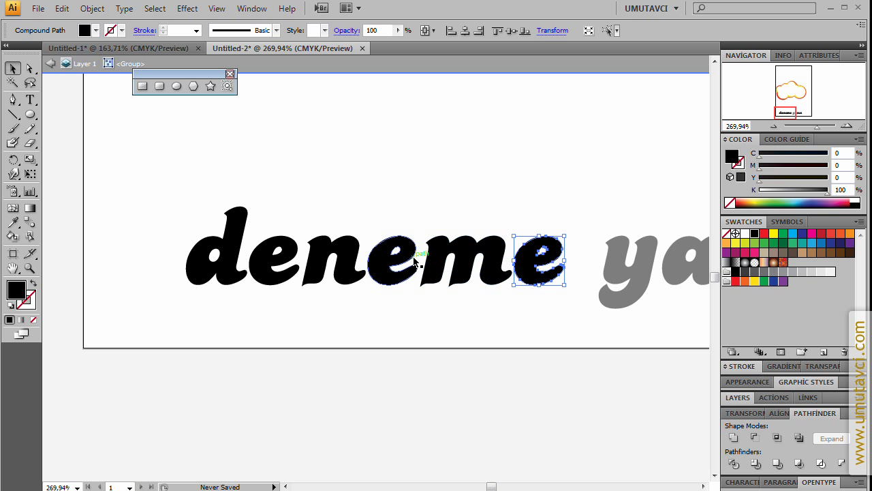
click(303, 285)
click(230, 276)
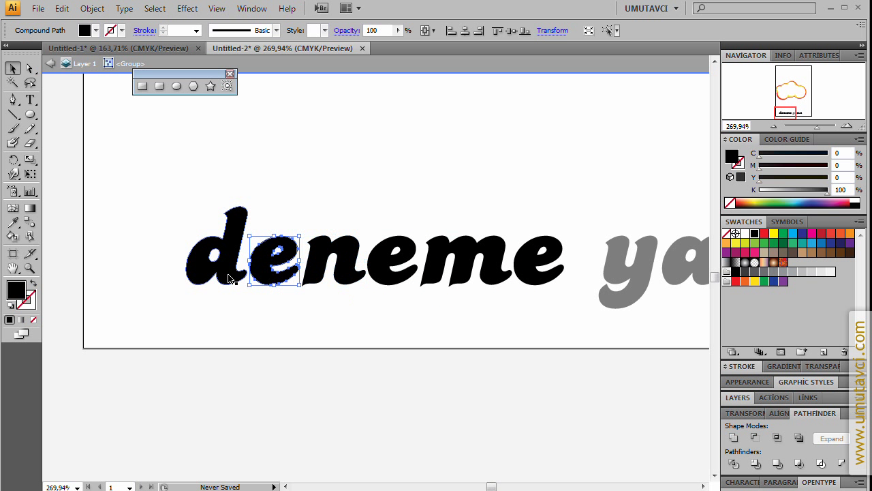
double_click(239, 334)
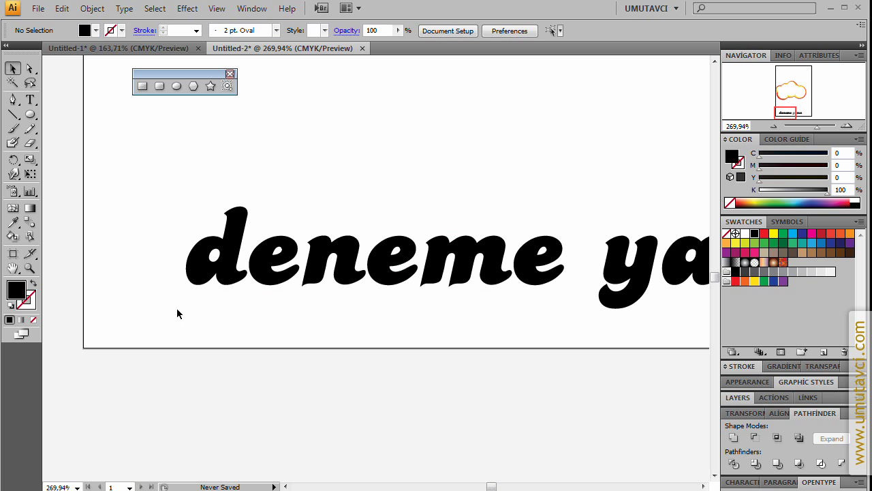
Make a compound shape from the "deneme" group with Pathfinder and expand it
click(222, 270)
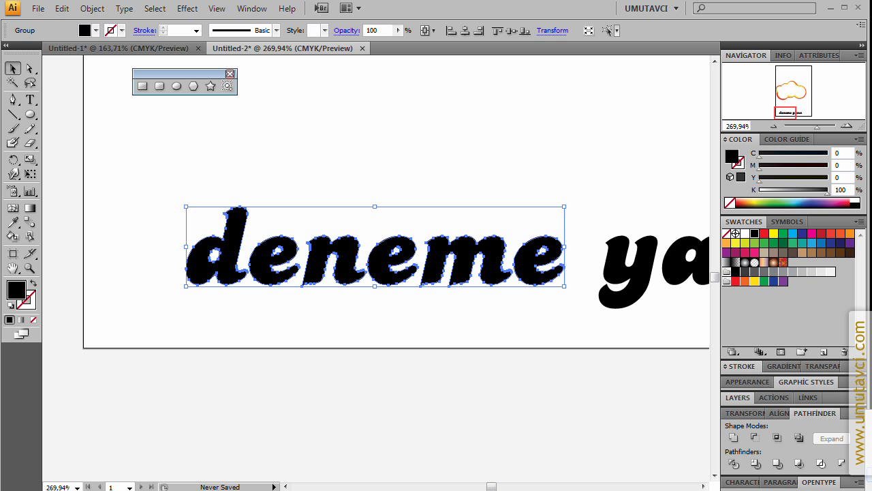
drag(828, 414, 458, 331)
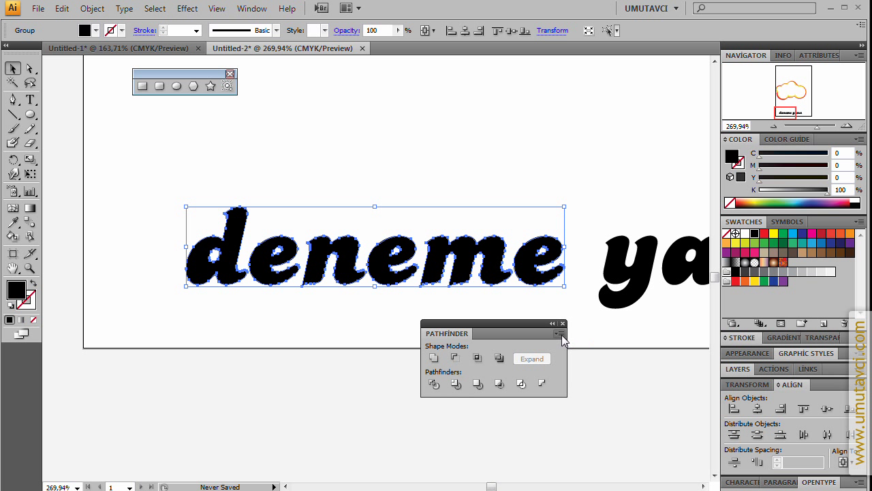
click(560, 334)
click(632, 395)
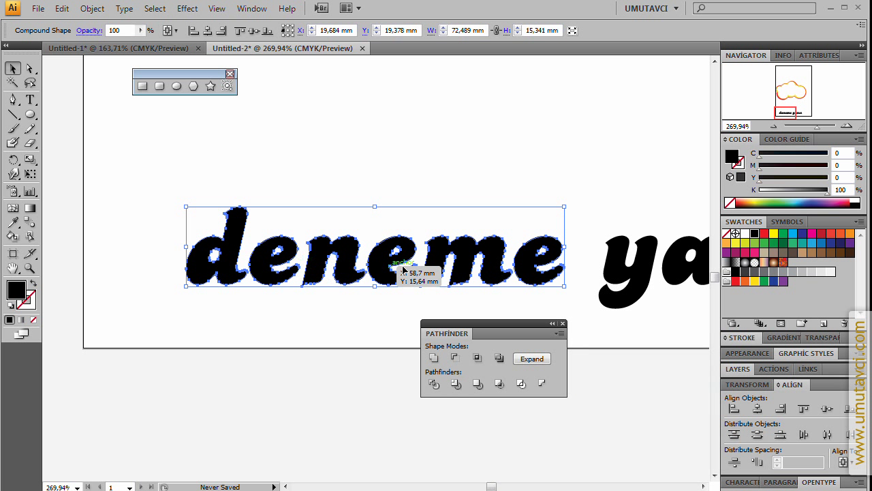
click(536, 363)
Isolate the expanded "deneme" shape to examine how its letters are joined, and reselect the whole word
click(296, 317)
double_click(351, 274)
click(351, 271)
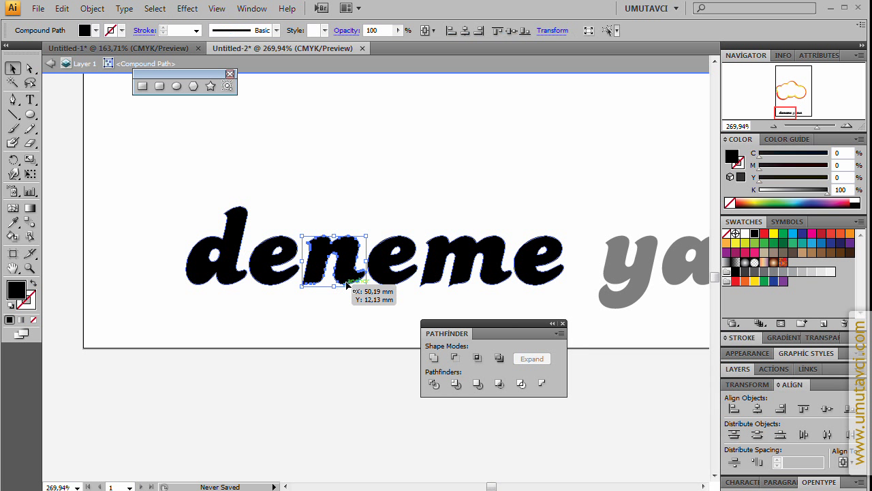
click(386, 278)
click(357, 305)
click(390, 284)
click(383, 321)
double_click(384, 321)
click(390, 284)
click(391, 285)
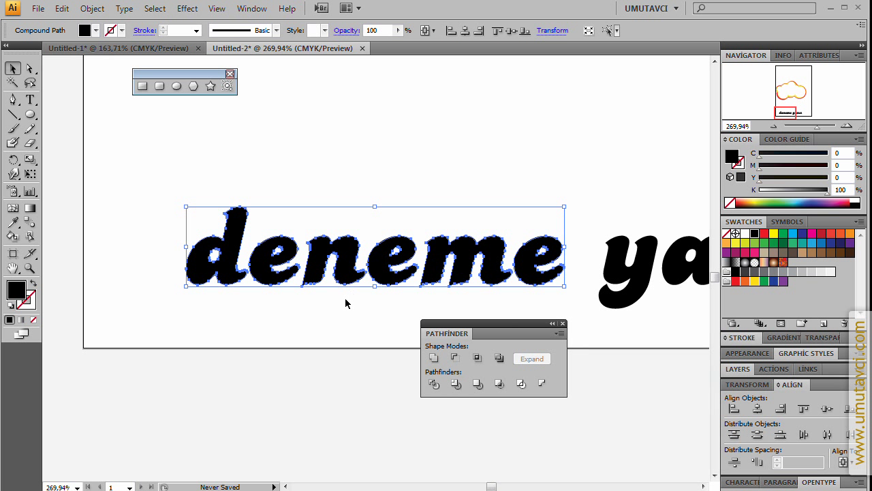
Unite the letters of "yazısı" with Pathfinder, make a compound shape from them and expand it
click(310, 320)
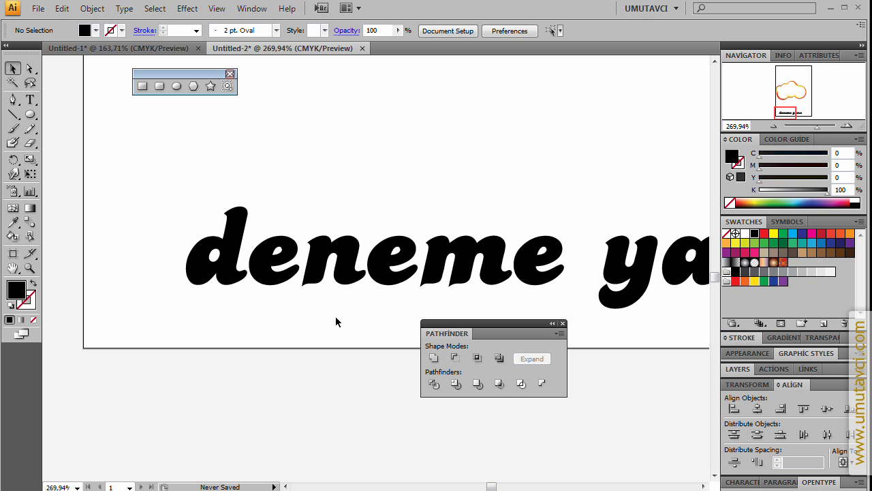
drag(504, 324, 512, 381)
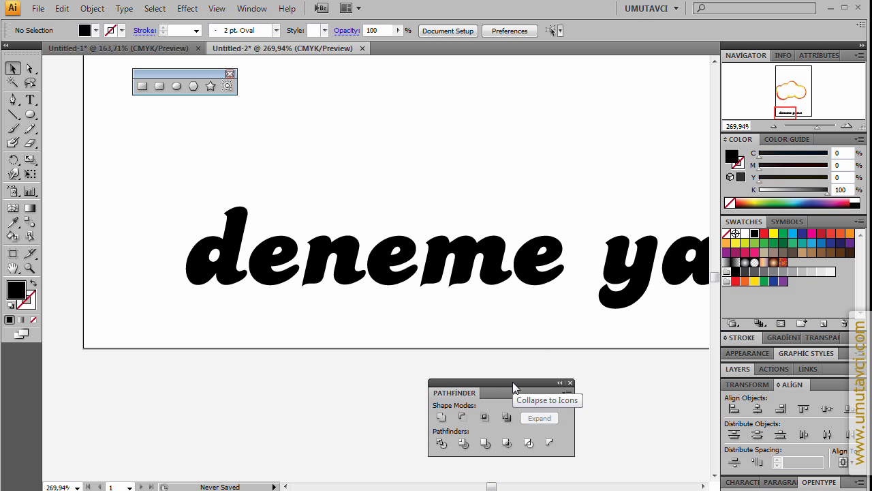
drag(580, 325, 267, 317)
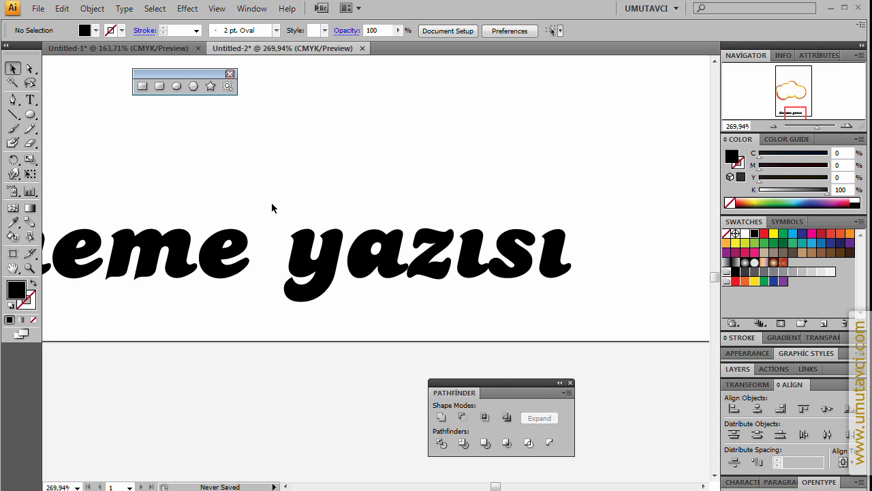
drag(272, 208, 619, 294)
click(442, 417)
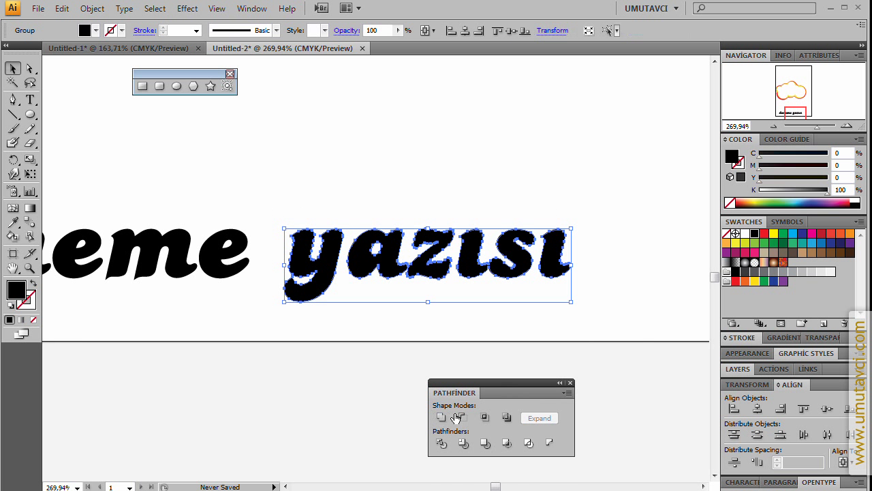
click(566, 393)
click(599, 453)
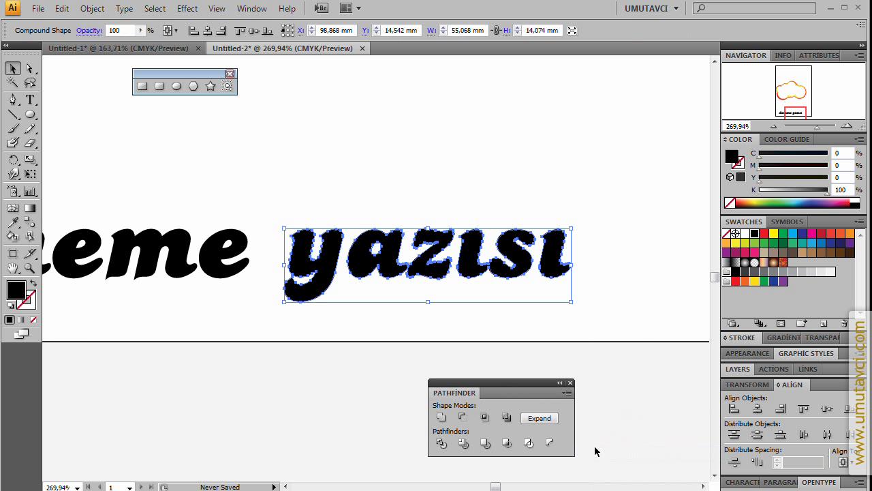
click(539, 417)
click(344, 310)
Enlarge "yazısı" to about one and a half times its size and place it close beneath "deneme", shifted to the right
drag(344, 310, 452, 279)
ctrl+alt+click(442, 279)
ctrl+alt+click(442, 279)
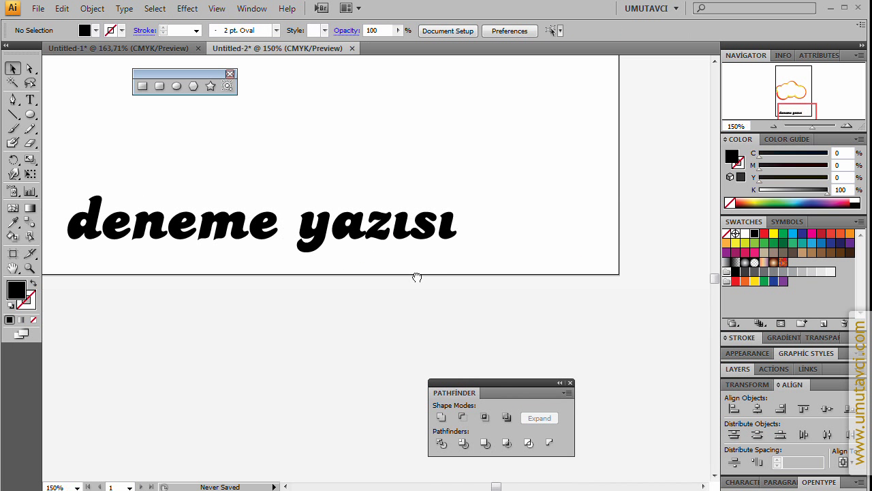
drag(402, 220, 414, 208)
click(381, 226)
drag(368, 238, 299, 274)
drag(384, 285, 422, 294)
mouse_move(295, 290)
mouse_down()
mouse_move(252, 285)
mouse_move(305, 283)
mouse_move(295, 284)
mouse_up()
click(441, 222)
drag(298, 246, 483, 220)
Create 2 mm offset paths with round joins around both words, "deneme" and "yazısı"
drag(215, 168, 593, 309)
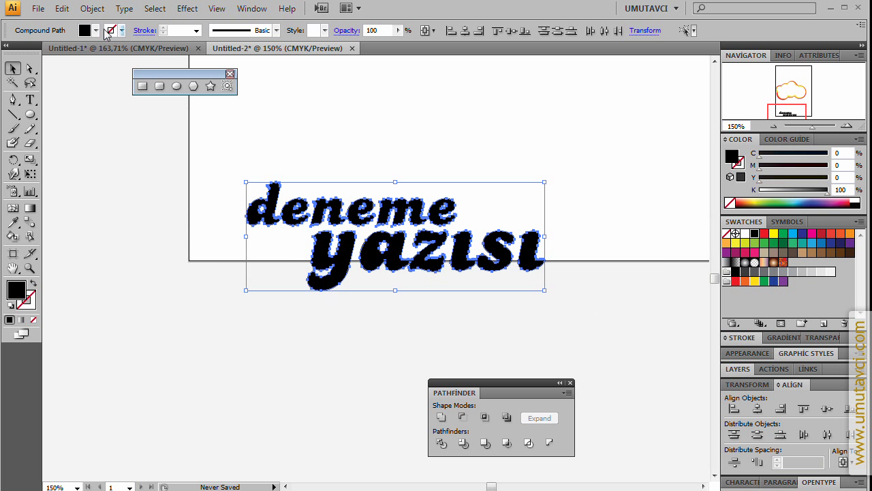
click(92, 8)
mouse_move(138, 271)
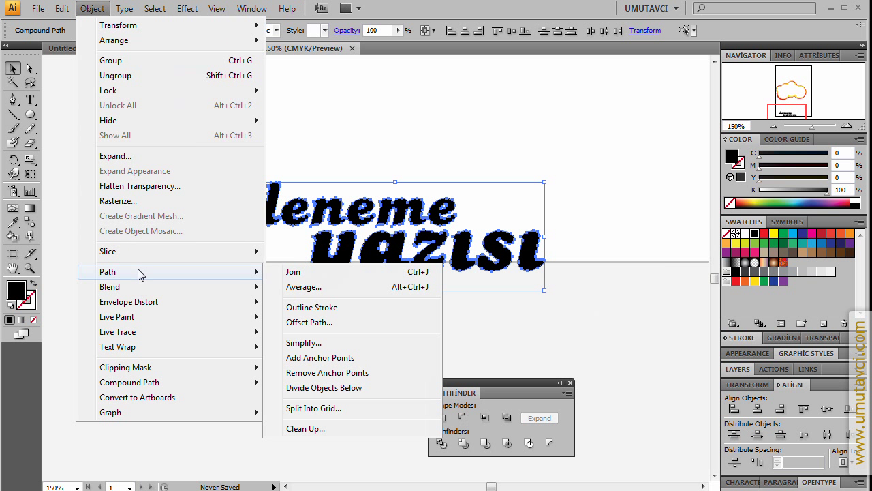
click(309, 322)
click(463, 275)
drag(429, 203, 543, 86)
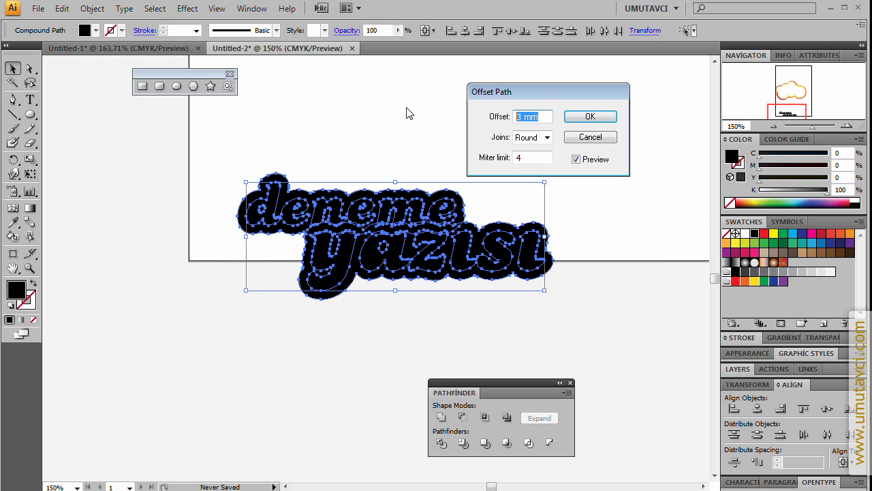
text(2)
key(Tab)
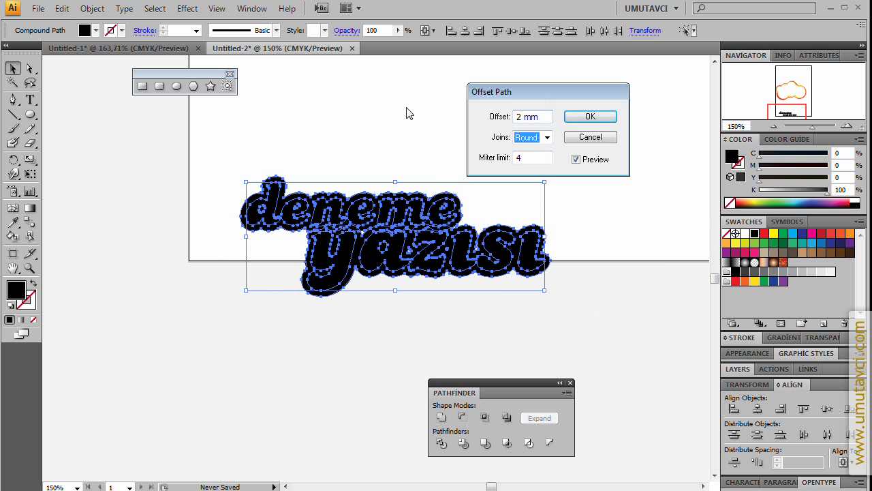
key(shift+Tab)
key(Return)
Fill the offset shapes behind both words with the yellow-green swatch (C 20, Y 100)
drag(361, 243, 330, 258)
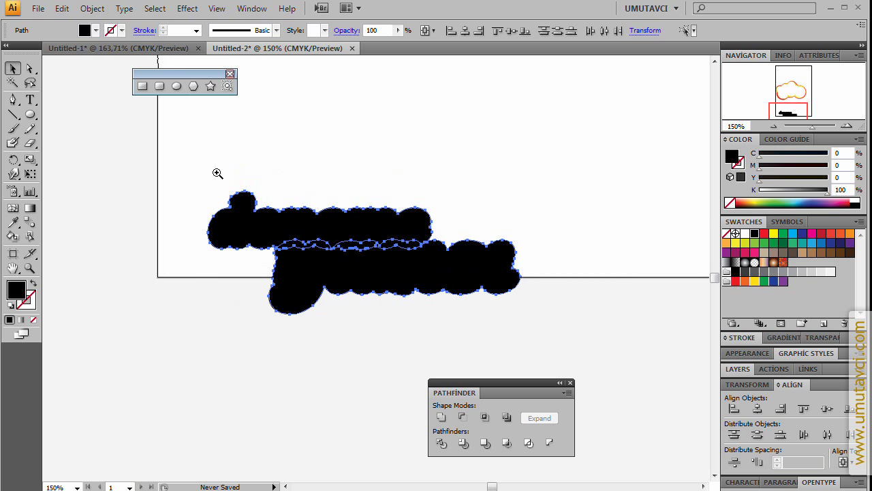
drag(218, 173, 606, 336)
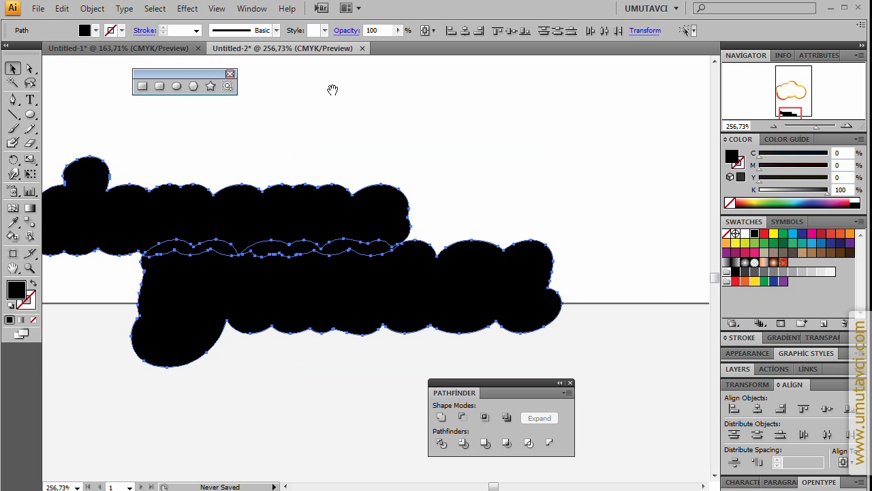
drag(332, 89, 373, 228)
ctrl+alt+click(378, 200)
ctrl+alt+click(377, 200)
ctrl+alt+click(377, 200)
drag(415, 272, 414, 198)
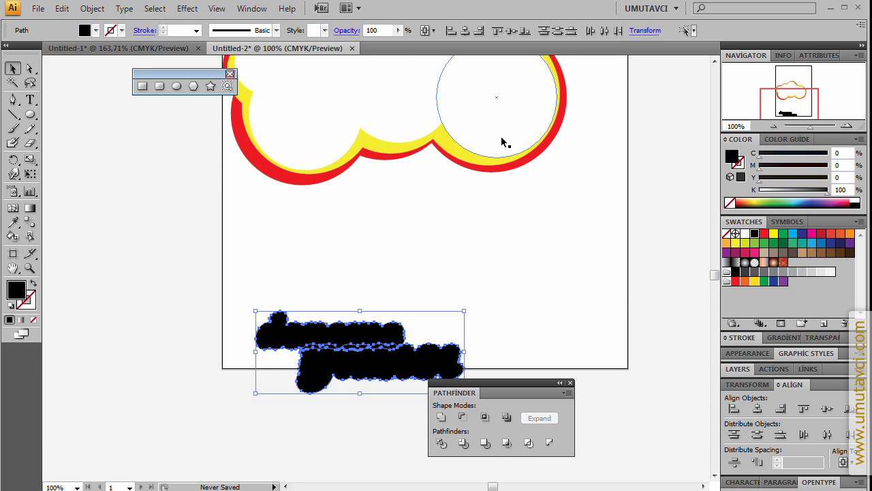
drag(520, 330, 558, 202)
drag(279, 159, 586, 284)
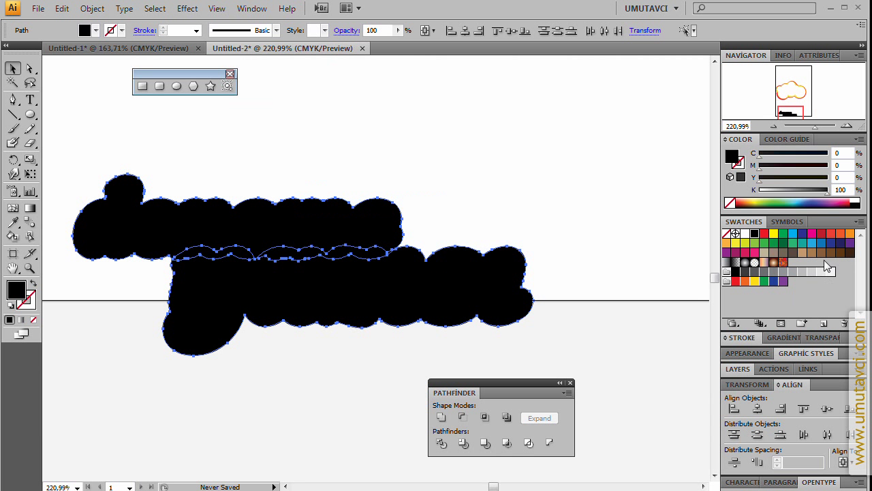
click(745, 243)
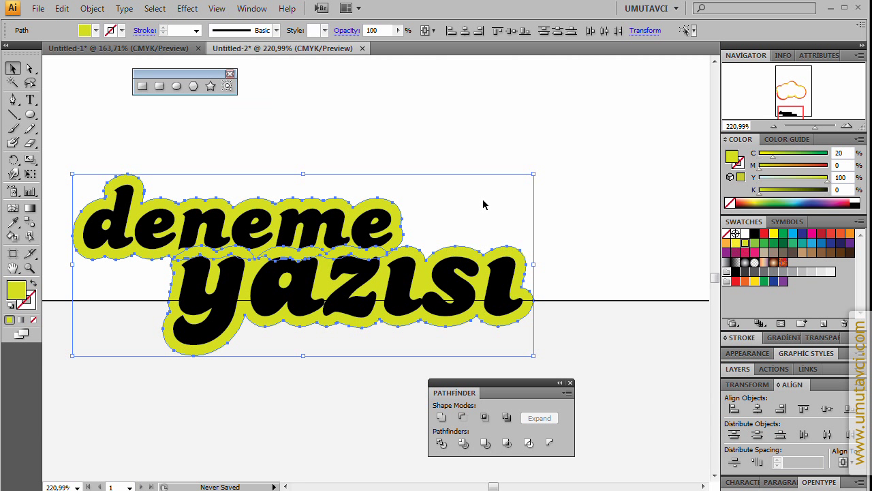
key(ctrl+shift+b)
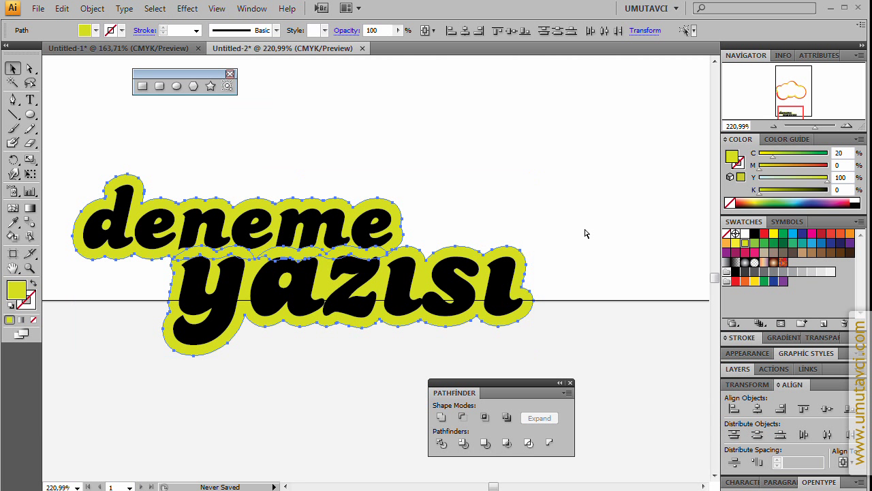
key(ctrl+shift+b)
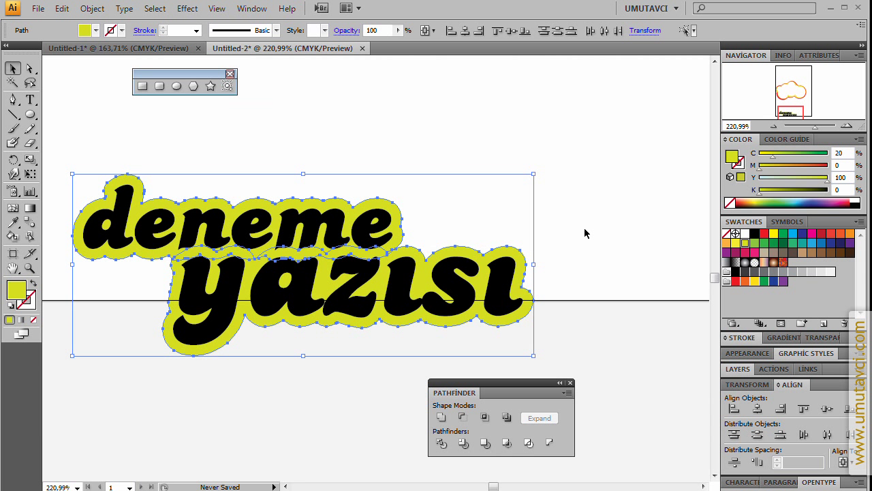
click(584, 233)
Shift the yellow-green offset shapes of both words slightly down and to the left to vary the border thickness
drag(300, 322, 248, 330)
drag(256, 145, 412, 306)
drag(364, 261, 415, 292)
drag(413, 190, 404, 200)
drag(552, 249, 258, 193)
drag(445, 258, 437, 264)
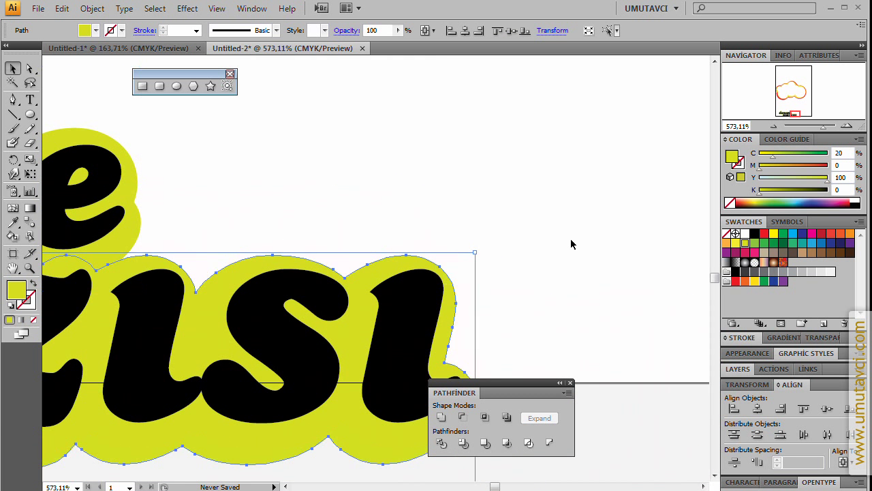
click(573, 243)
ctrl+alt+click(214, 227)
ctrl+alt+click(214, 227)
ctrl+alt+click(216, 231)
drag(421, 337, 345, 196)
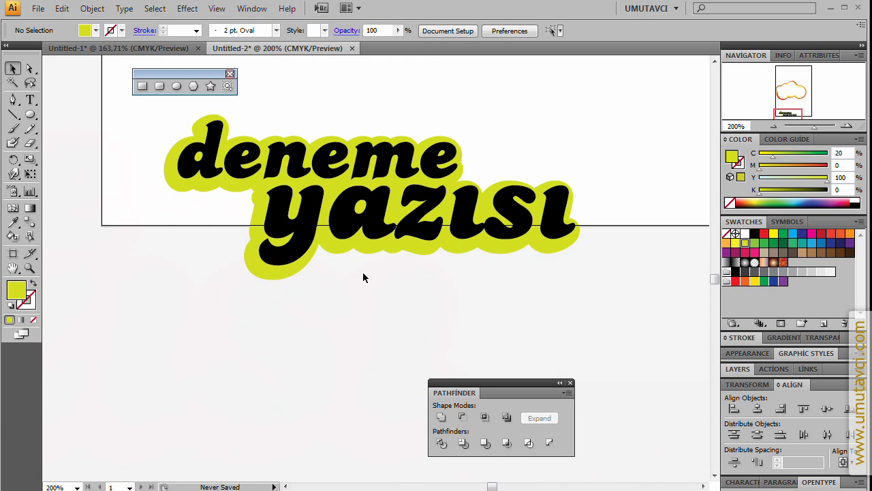
Fill the letters of both "deneme" and "yazısı" with white
click(380, 229)
shift+click(382, 172)
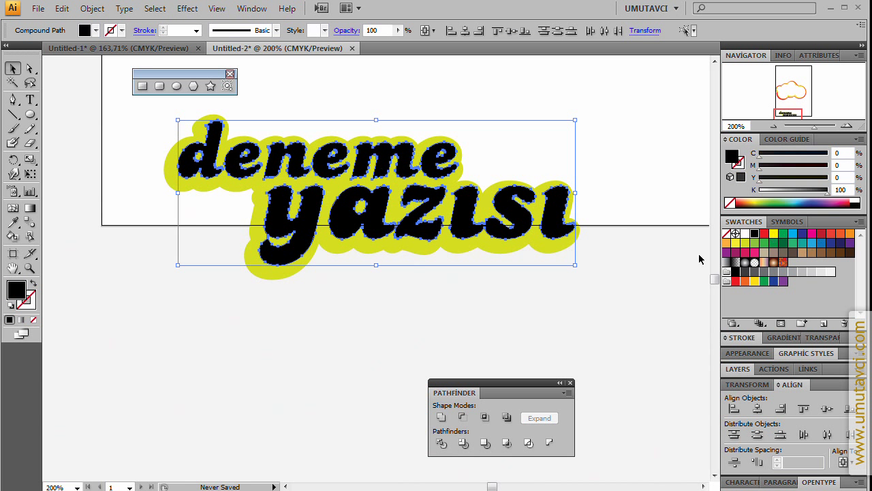
click(745, 237)
click(486, 93)
Create a further outward offset path with round joins around the two yellow-green shapes
scroll(334, 263, up, 2)
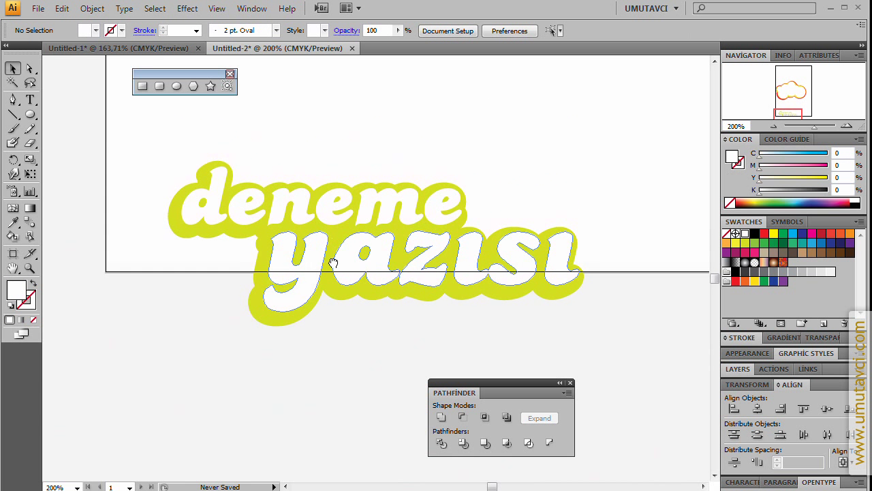
click(380, 304)
shift+click(466, 198)
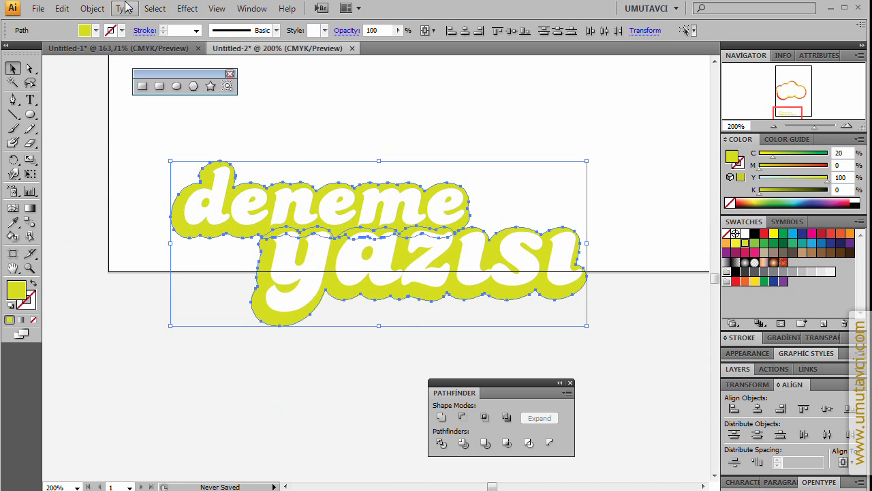
click(92, 8)
mouse_move(143, 273)
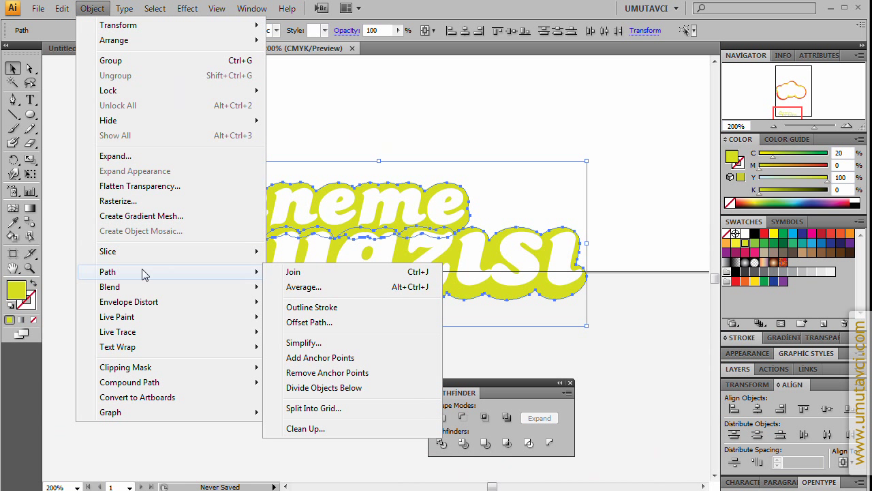
click(327, 322)
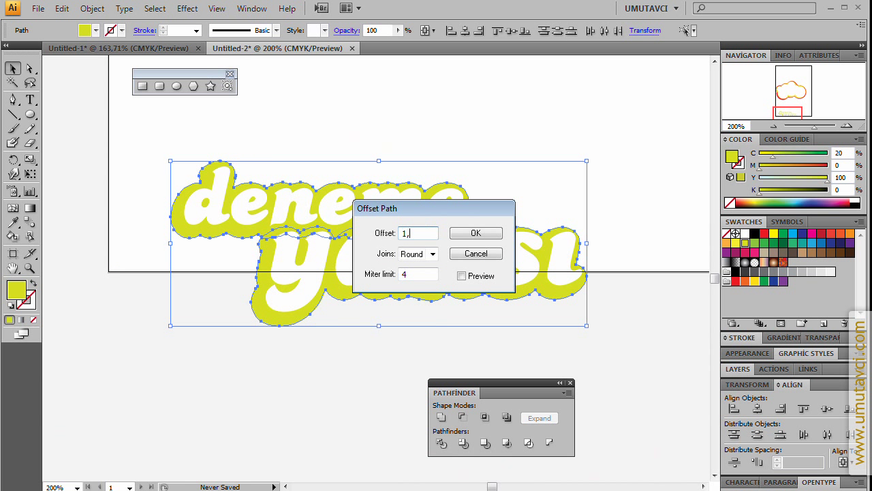
text(1,)
key(Return)
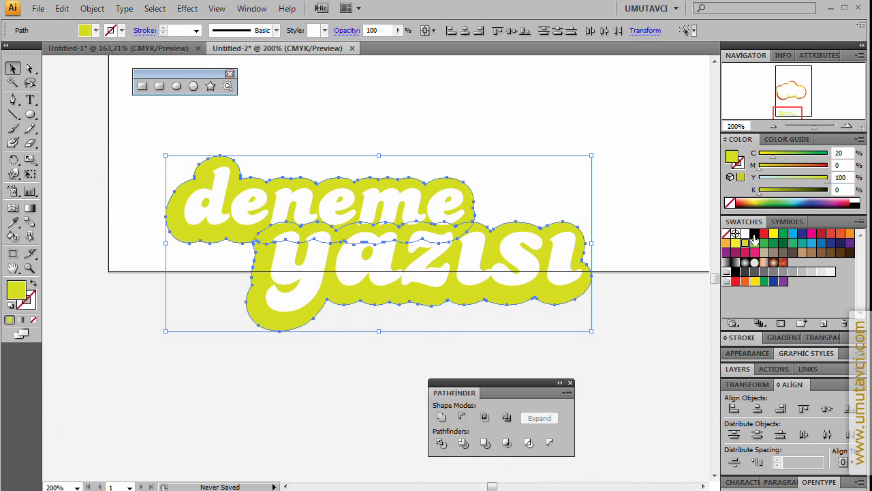
Fill the new outermost offset shapes of both words with black
click(754, 235)
drag(580, 296, 395, 137)
drag(506, 200, 487, 252)
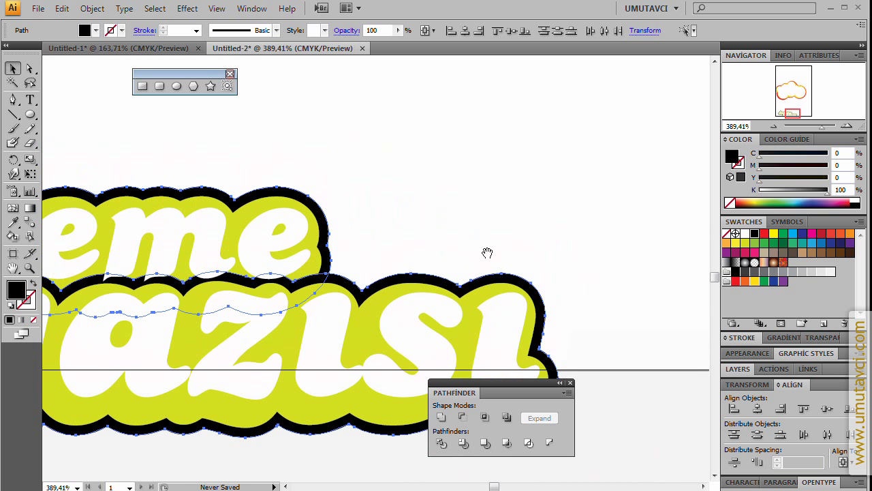
click(431, 218)
click(364, 82)
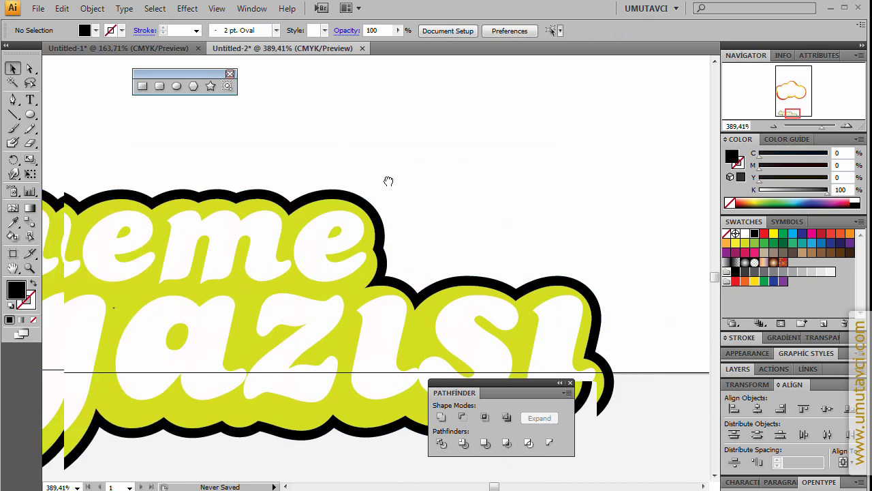
Shift the black outer shapes slightly down and to the left so their border thickness varies
scroll(467, 292, up, 4)
drag(504, 185, 500, 247)
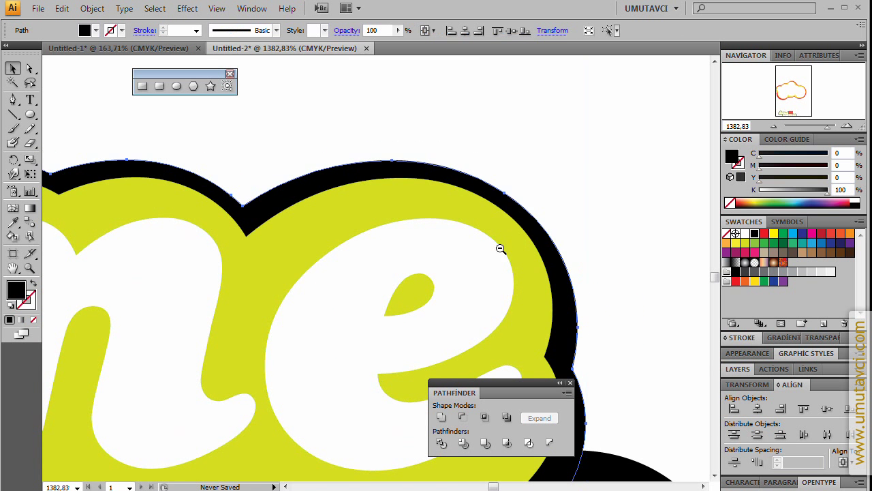
scroll(501, 247, down, 5)
drag(400, 172, 400, 179)
click(382, 158)
Select the complete lettering with its outlines and move it up fully onto the page below the cloud
ctrl+alt+click(329, 195)
ctrl+alt+click(329, 195)
ctrl+alt+click(329, 194)
drag(289, 297, 302, 125)
drag(145, 133, 450, 241)
drag(450, 241, 428, 196)
click(374, 232)
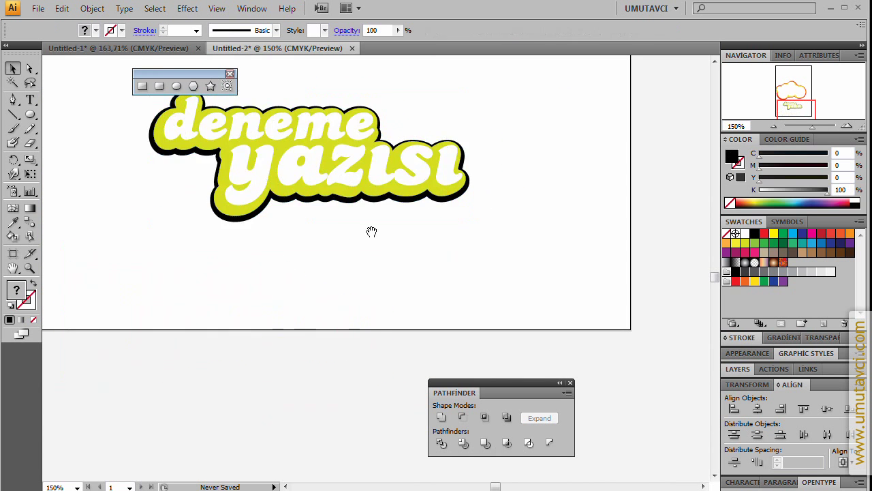
Enlarge the complete lettering to about 1.6 times its size and place it over the lower right part of the cloud
drag(372, 232, 370, 307)
ctrl+alt+click(334, 279)
ctrl+alt+click(334, 278)
drag(328, 258, 311, 286)
drag(501, 296, 402, 259)
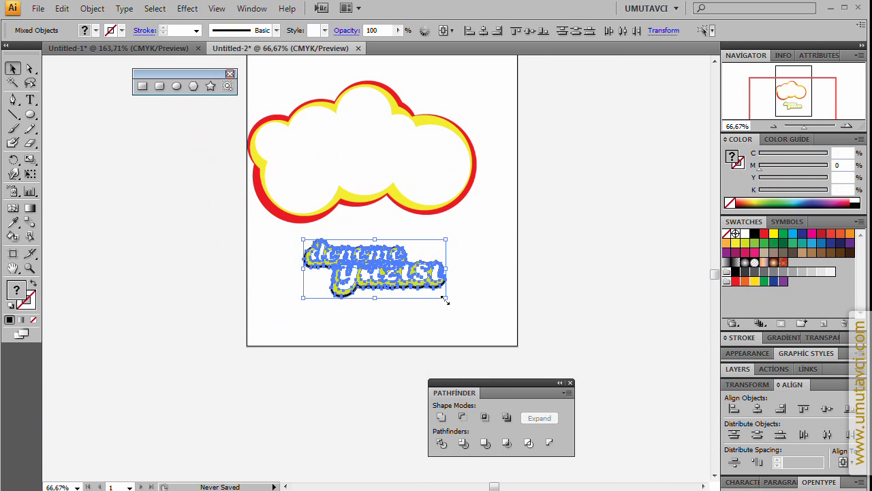
drag(445, 298, 476, 195)
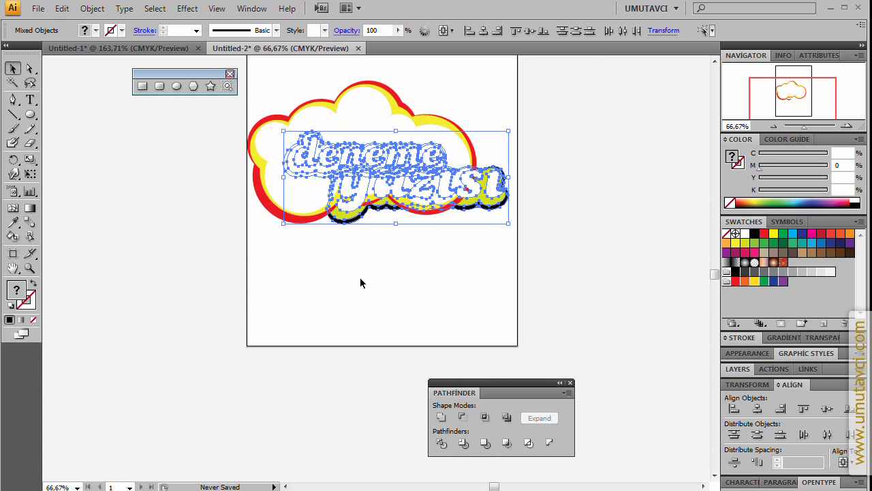
click(367, 278)
Select the letters and offset shapes of both words and bring them in front of the cloud
drag(242, 87, 587, 274)
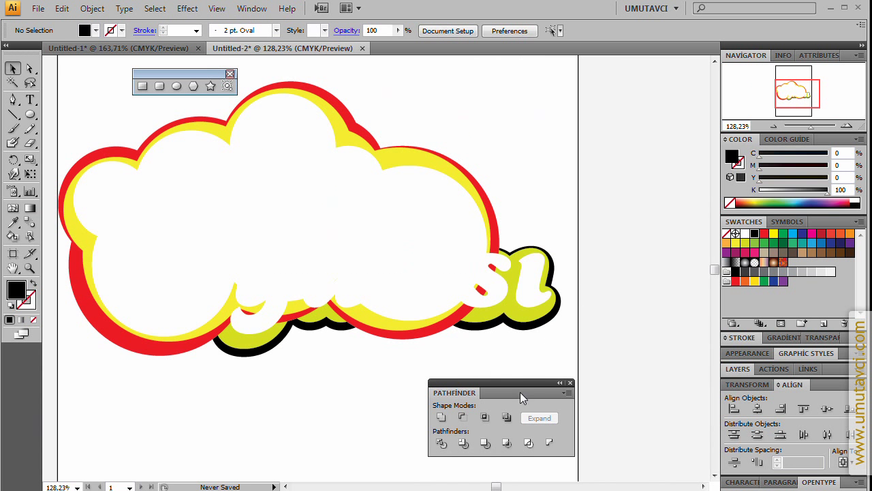
click(530, 297)
shift+click(533, 319)
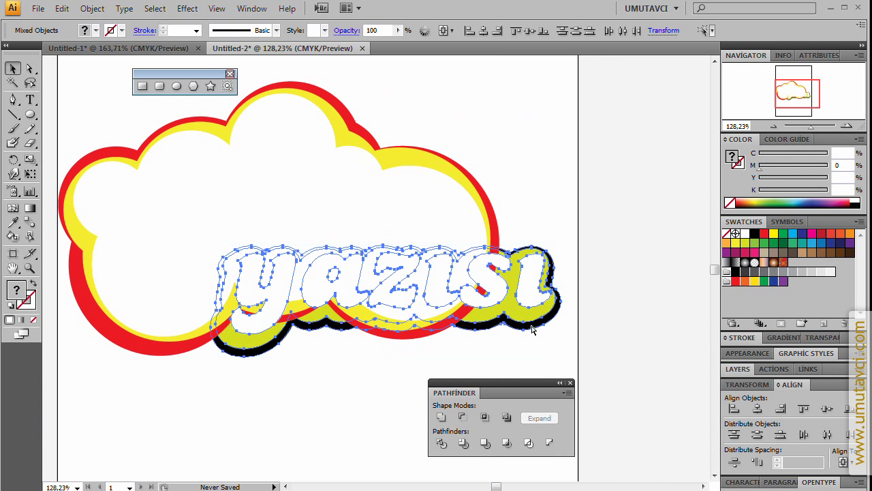
key(ctrl+y)
shift+click(433, 235)
shift+click(438, 231)
shift+click(440, 227)
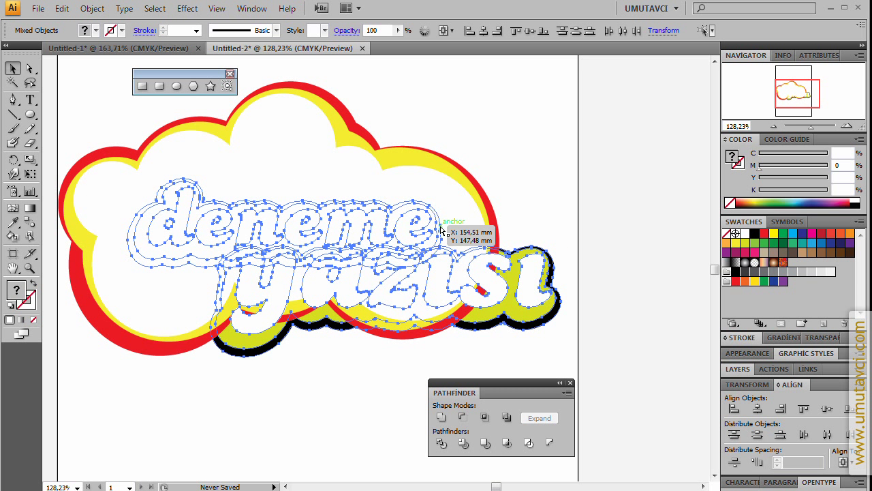
click(627, 266)
drag(320, 297, 477, 250)
drag(417, 277, 204, 275)
drag(374, 269, 354, 280)
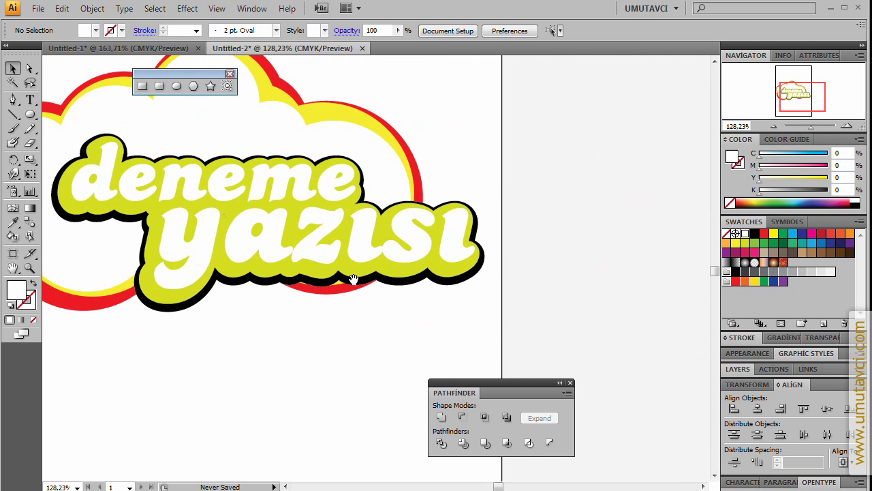
Select the black outer offset shapes of both words and fill them with the yellow sampled from the cloud's outline
drag(218, 298, 352, 300)
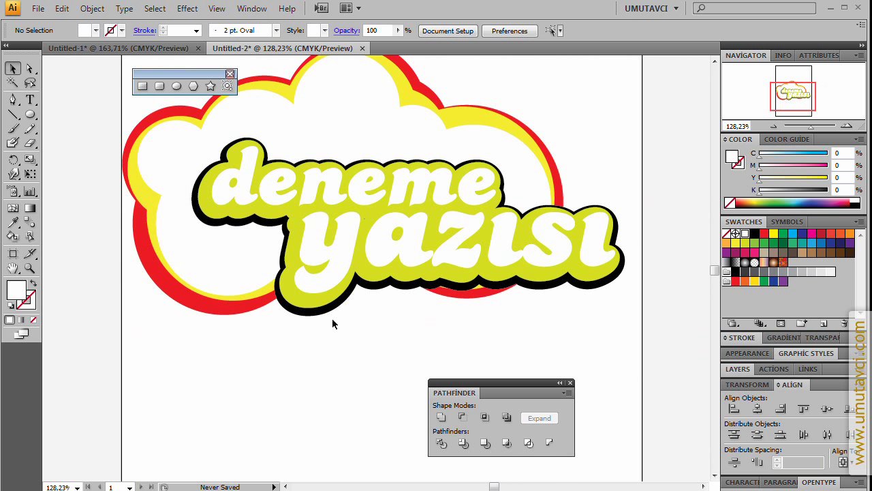
click(325, 312)
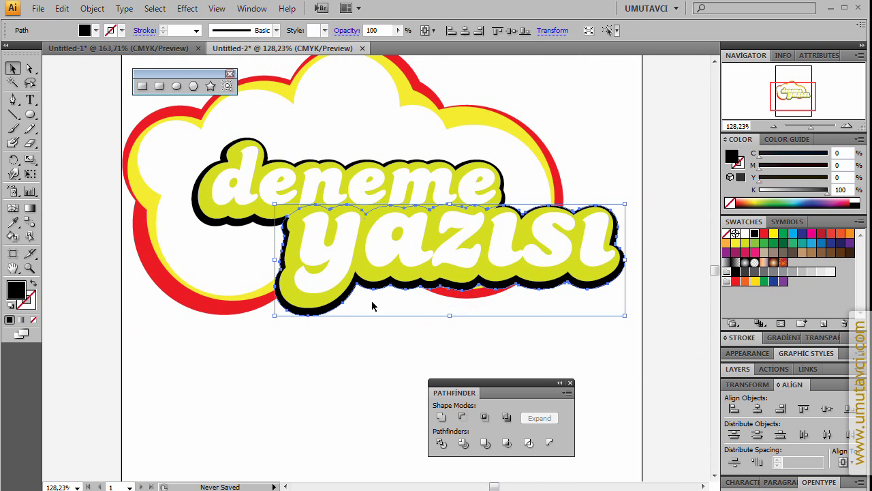
shift+click(246, 217)
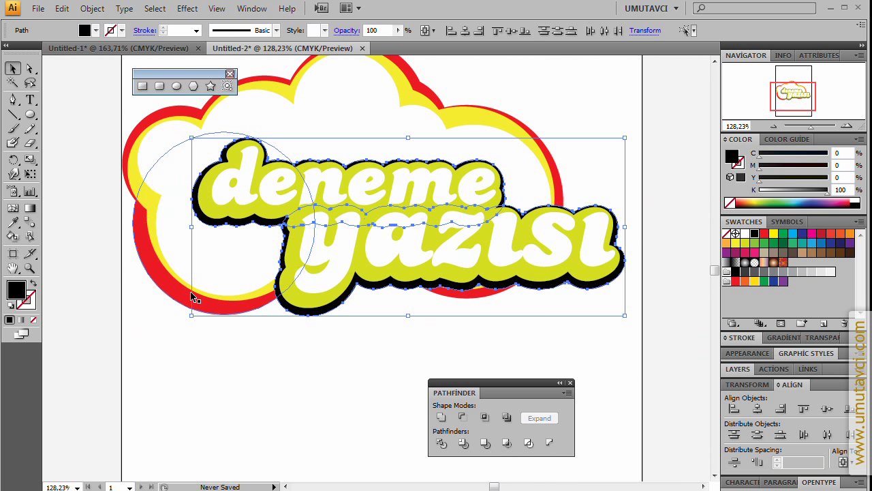
key(ctrl+space)
drag(133, 215, 341, 350)
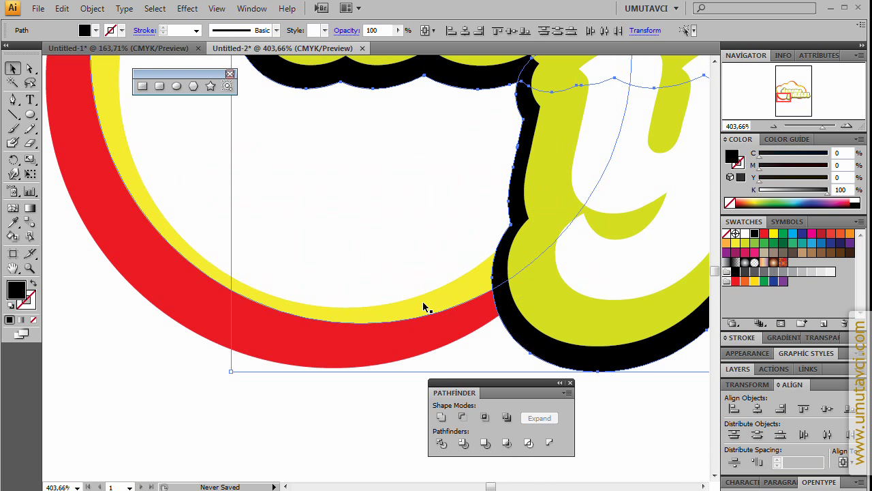
click(14, 223)
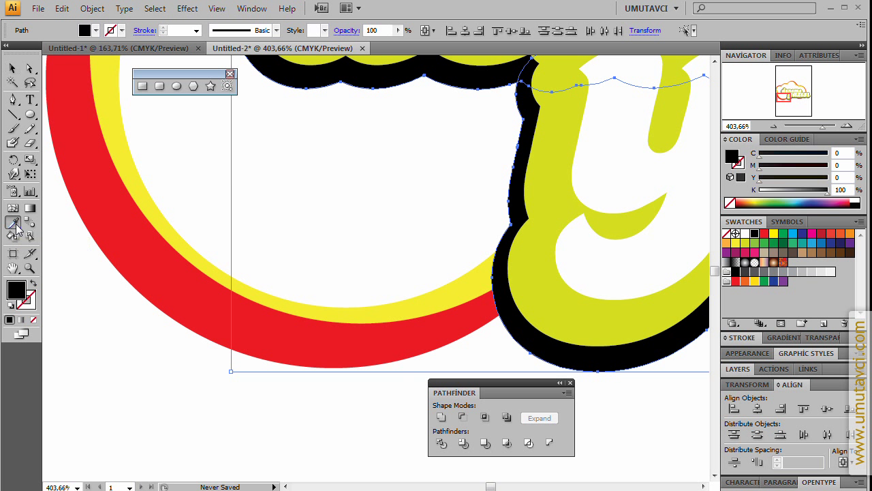
click(442, 302)
key(ctrl+minus)
key(ctrl+minus)
key(ctrl+minus)
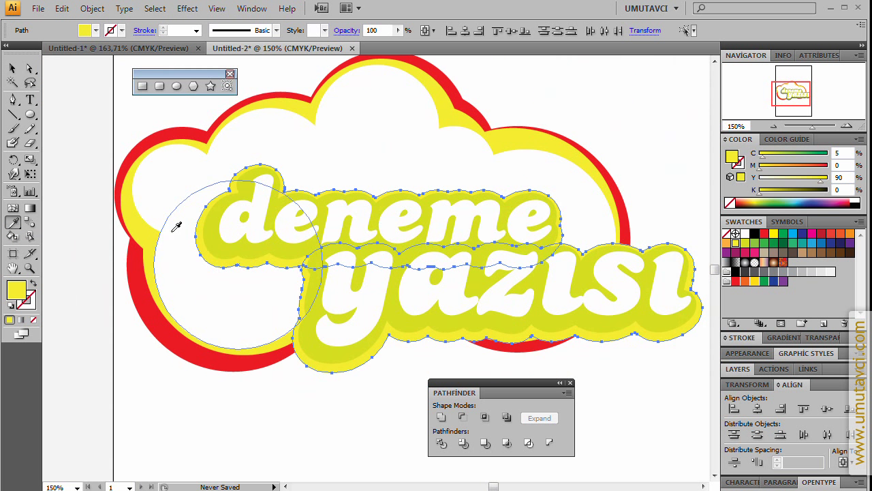
key(v)
click(306, 422)
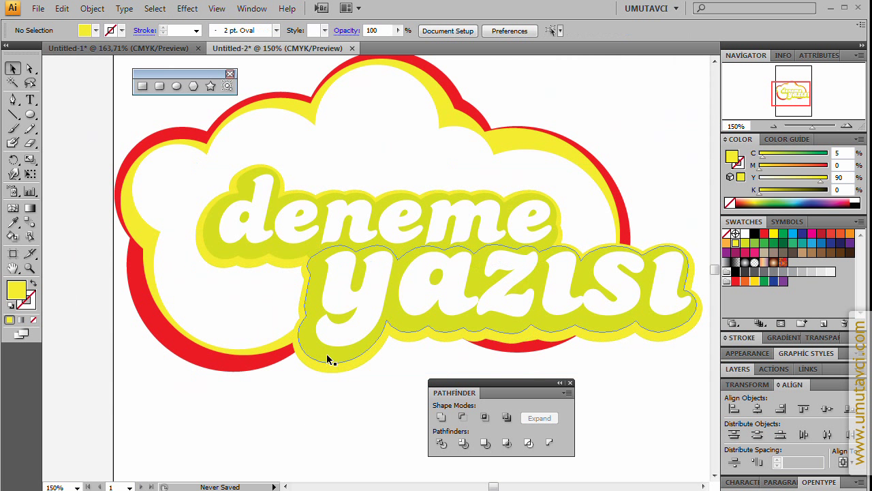
Select the green inner offset shapes of both words and fill them with red
click(331, 357)
shift+click(242, 257)
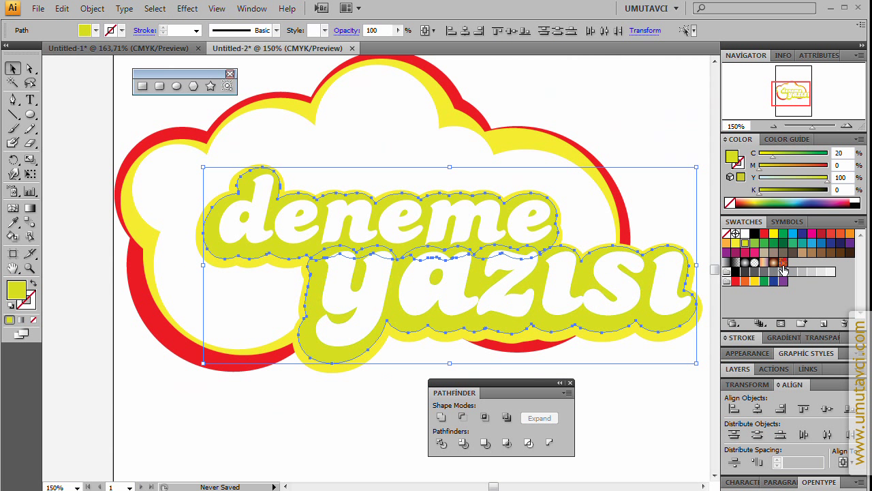
click(763, 234)
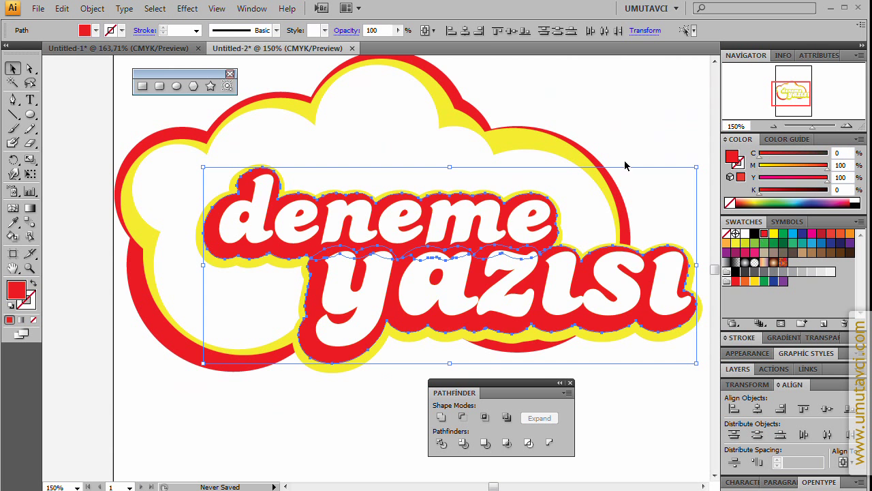
click(626, 149)
drag(506, 288, 458, 278)
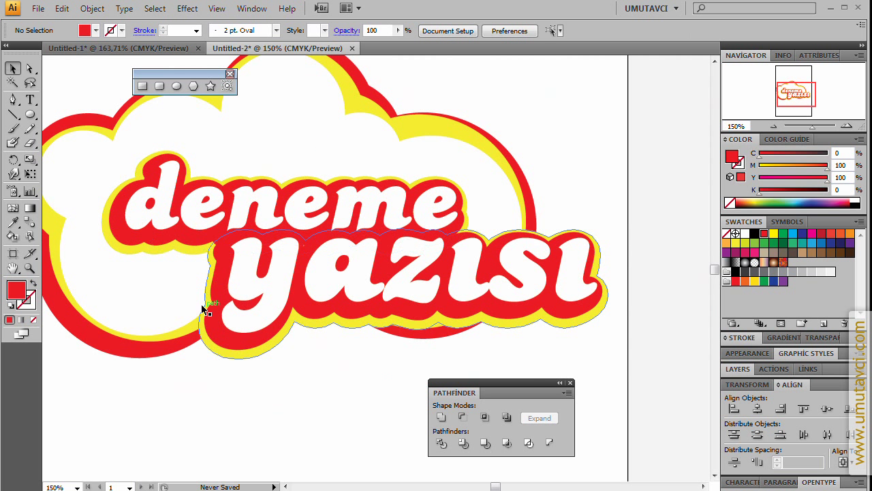
Fill the inner offset shapes directly behind the white letters of both words with light blue
scroll(340, 368, down, 1)
scroll(389, 341, right, 3)
click(496, 312)
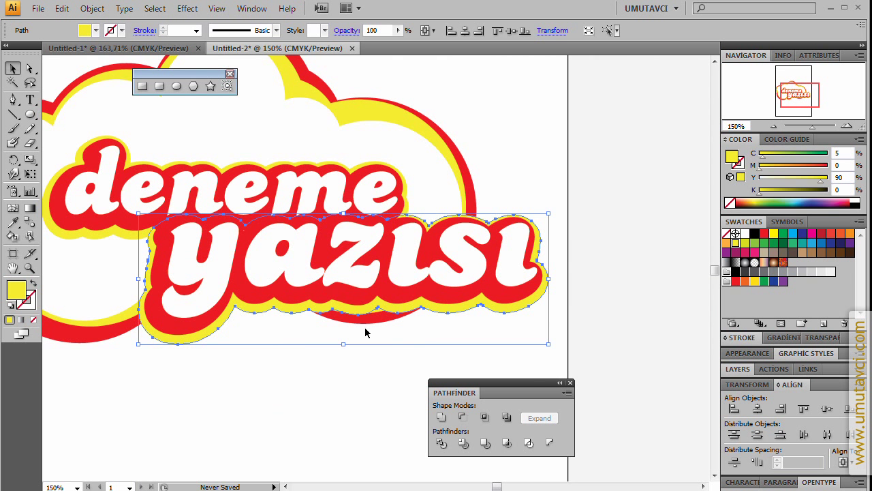
click(199, 393)
scroll(199, 394, left, 2)
scroll(209, 296, down, 1)
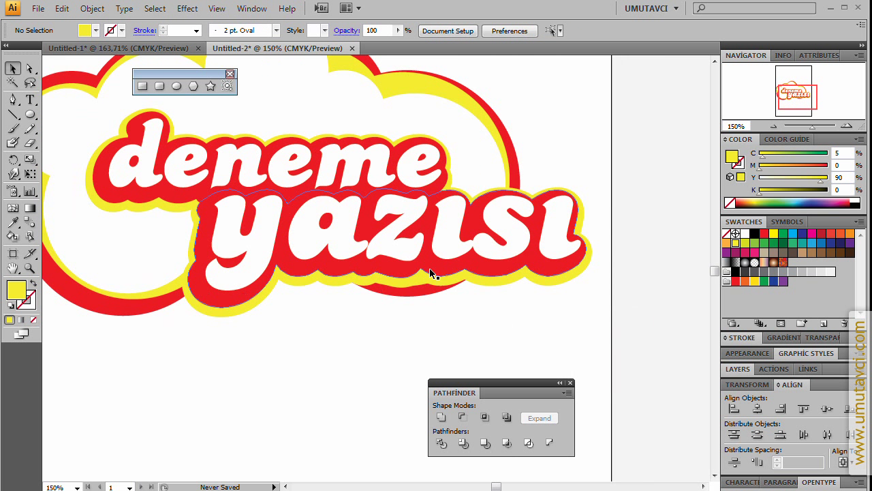
click(199, 285)
shift+click(141, 199)
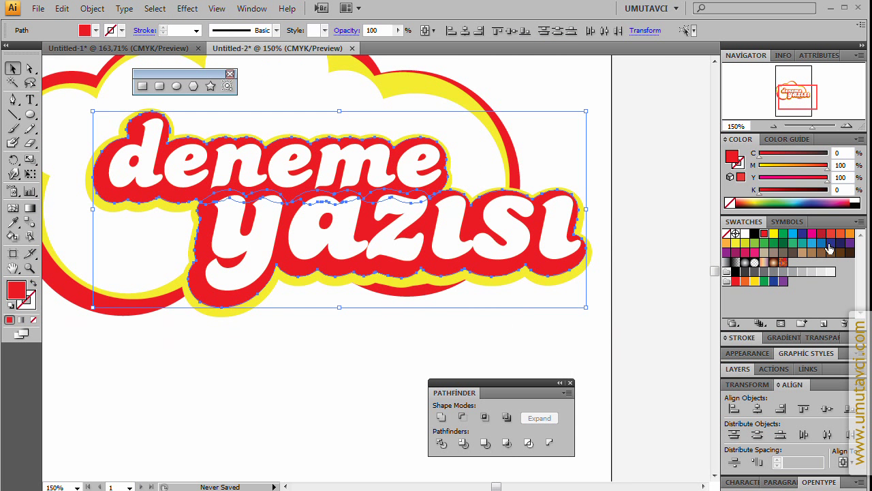
click(812, 243)
click(669, 238)
drag(374, 264, 442, 239)
Offset the yellow outer shape of "yazısı" by 2 with round joins and fill the new shape with the cloud's red
click(301, 293)
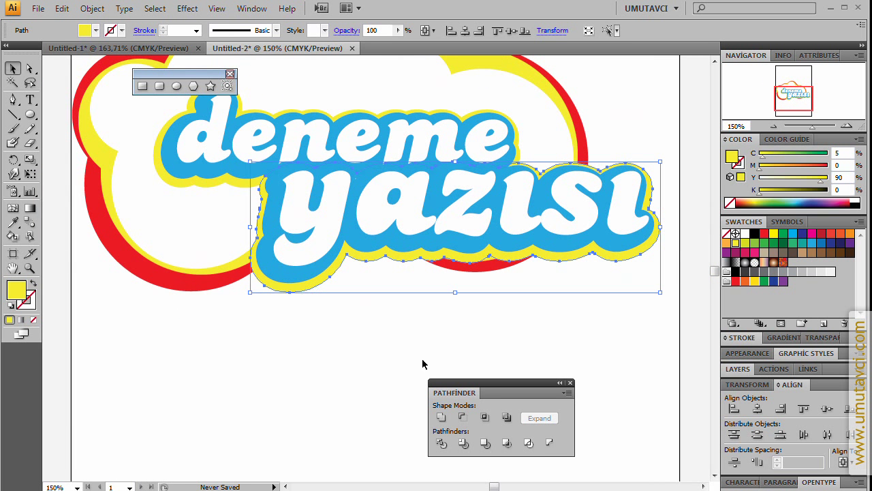
click(92, 8)
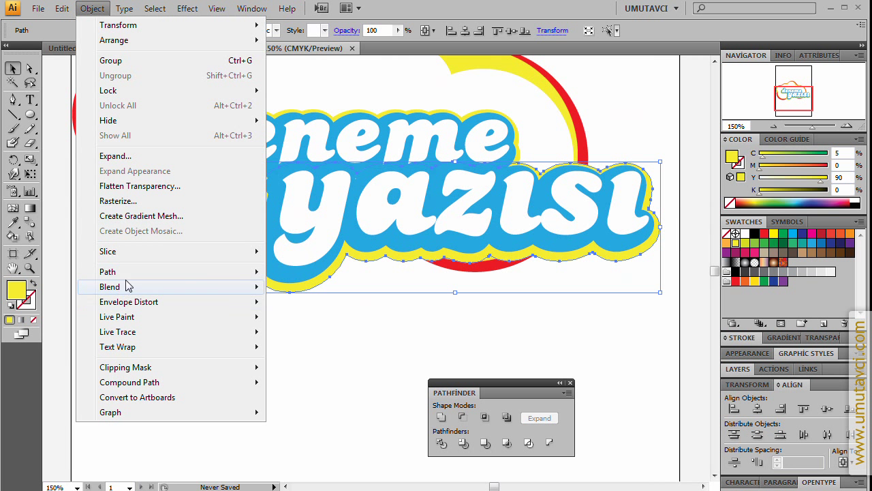
mouse_move(137, 271)
click(309, 321)
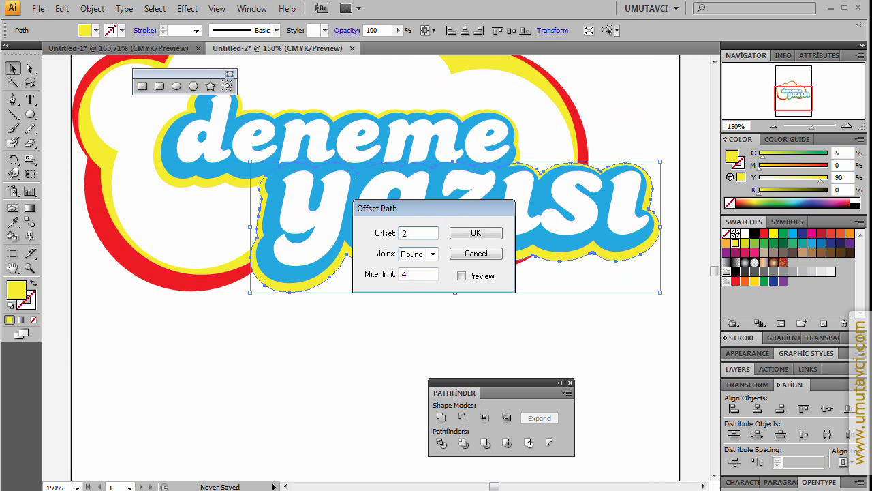
text(2)
key(Return)
key(i)
click(207, 282)
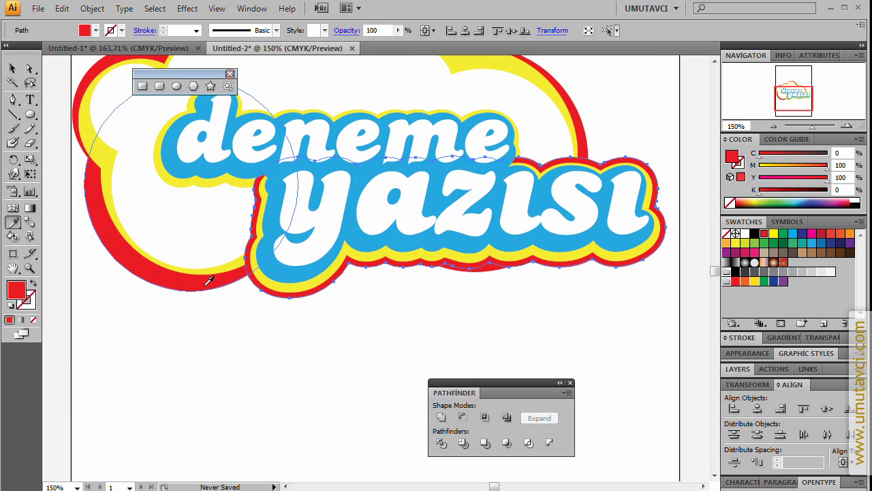
Shift the red outer shape of "yazısı" slightly down and to the right so its border thickness varies
key(v)
click(263, 330)
drag(219, 215, 334, 334)
drag(284, 370, 229, 370)
drag(286, 331, 301, 339)
click(220, 345)
Select the letters and all outline shapes of both words and enlarge them toward the upper left to about 1.1 times
drag(359, 222, 327, 255)
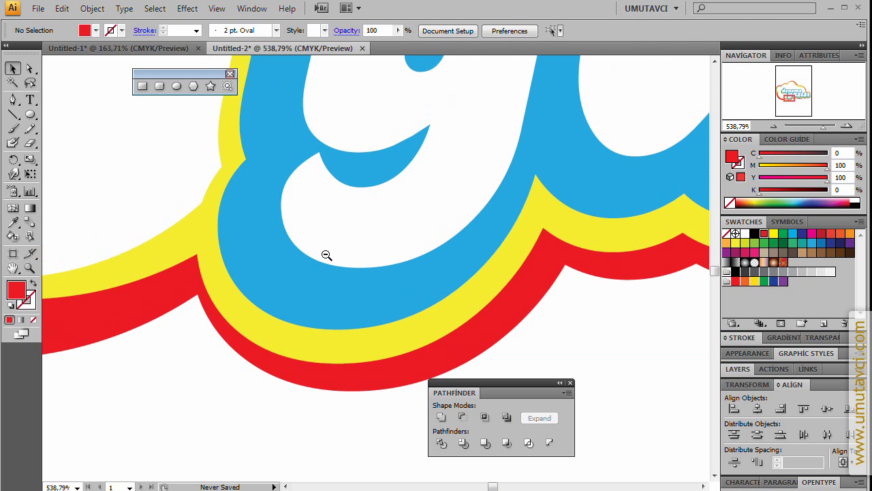
shift+click(650, 356)
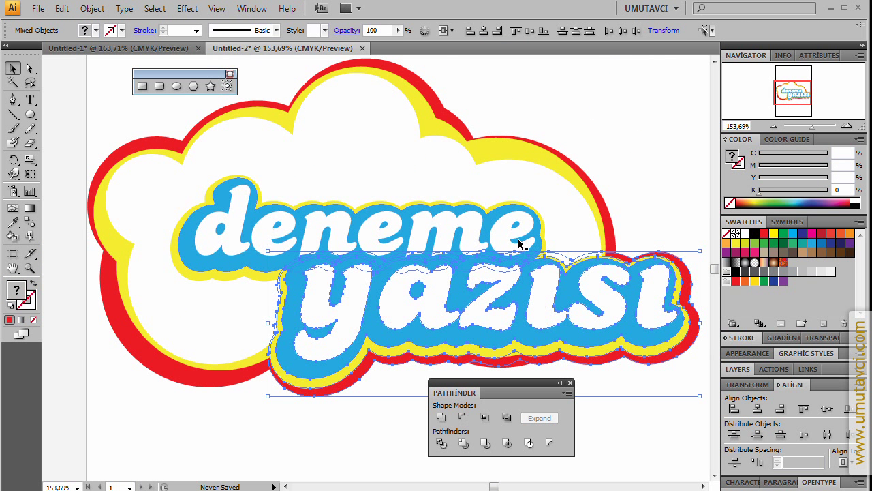
shift+click(502, 239)
shift+click(543, 225)
shift+click(538, 239)
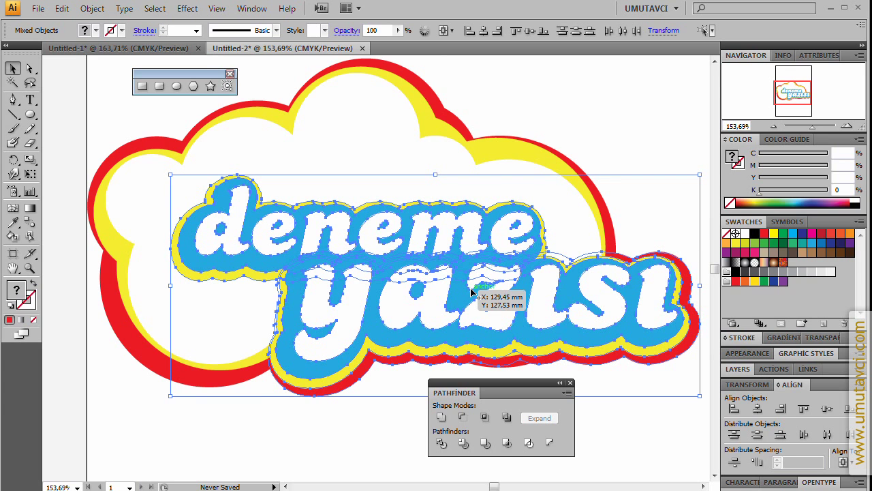
drag(169, 176, 98, 139)
drag(185, 305, 247, 185)
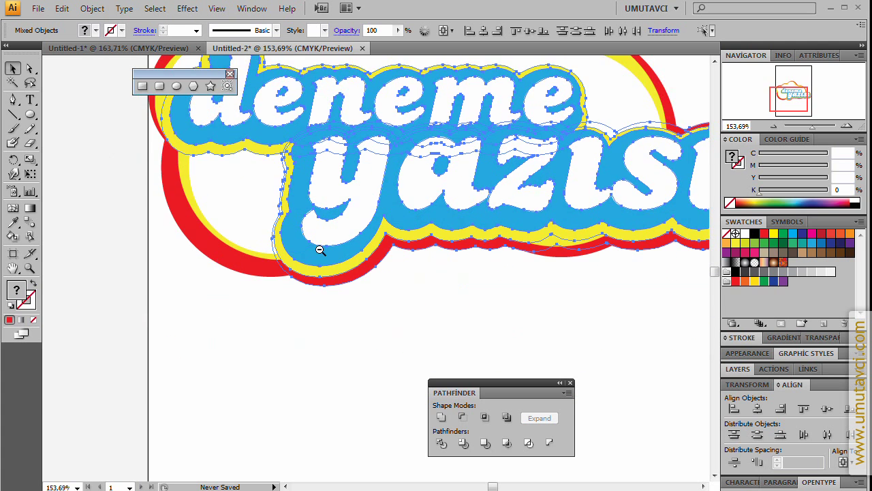
key(ctrl+0)
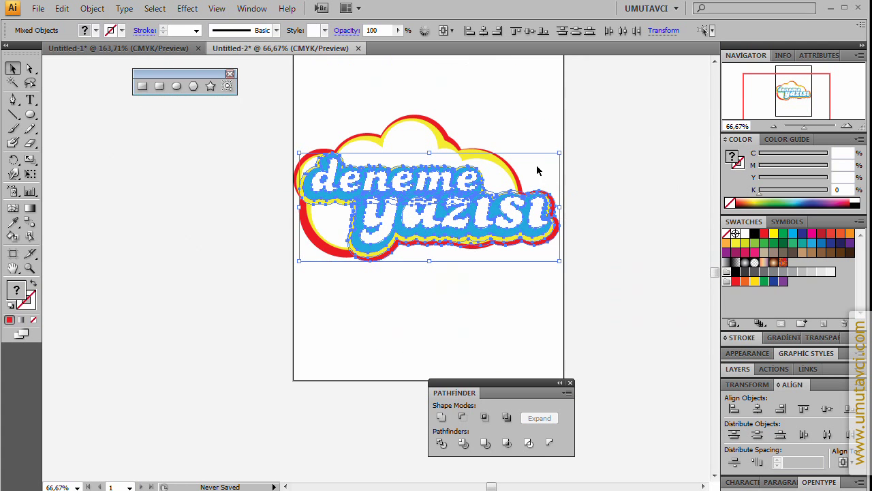
Enlarge the selected lettering further to about 1.2 times and move it up and to the right over the cloud
drag(560, 152, 618, 125)
drag(435, 222, 465, 227)
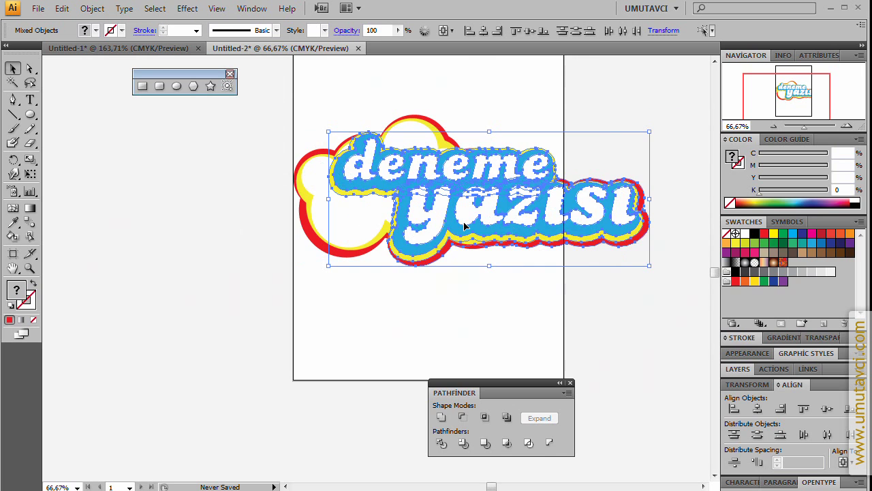
drag(386, 176, 400, 165)
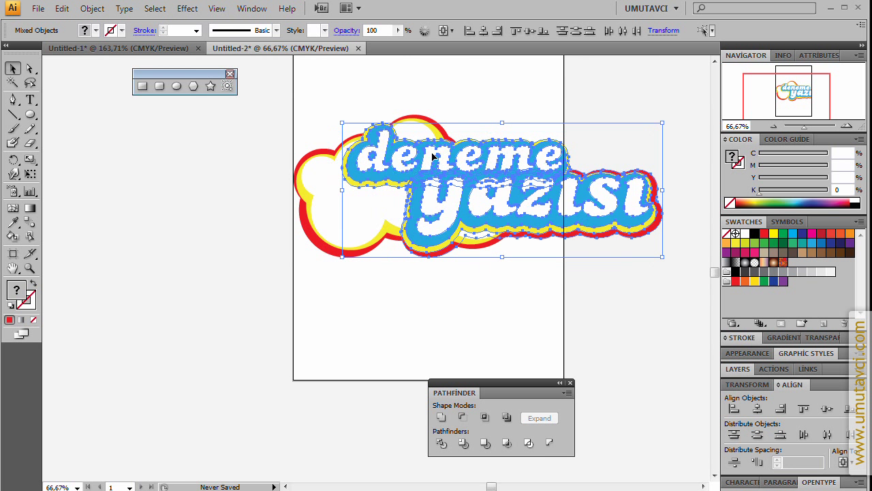